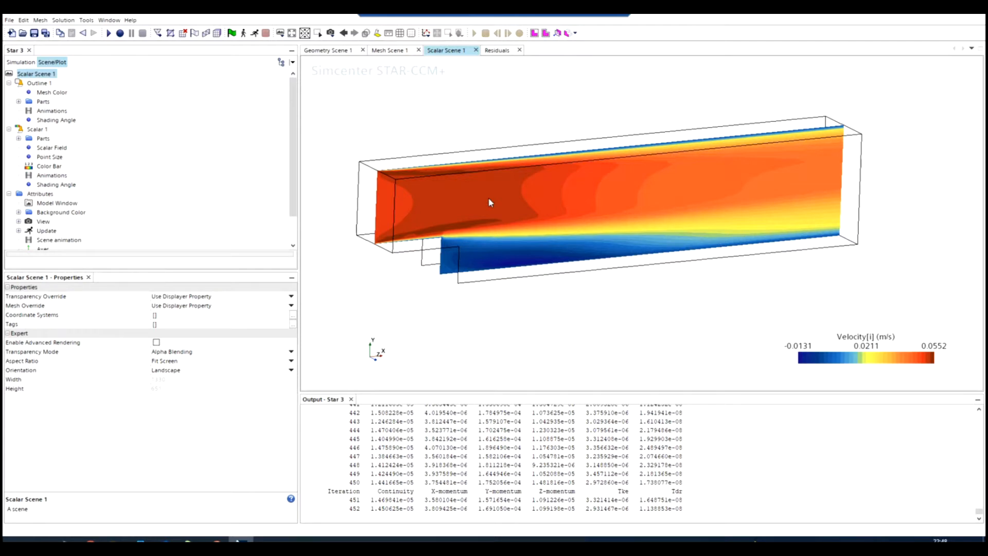
# Delete the existing Streamline derived part from the simulation.
pyautogui.moveTo(490, 199); pyautogui.dragTo(465, 180)
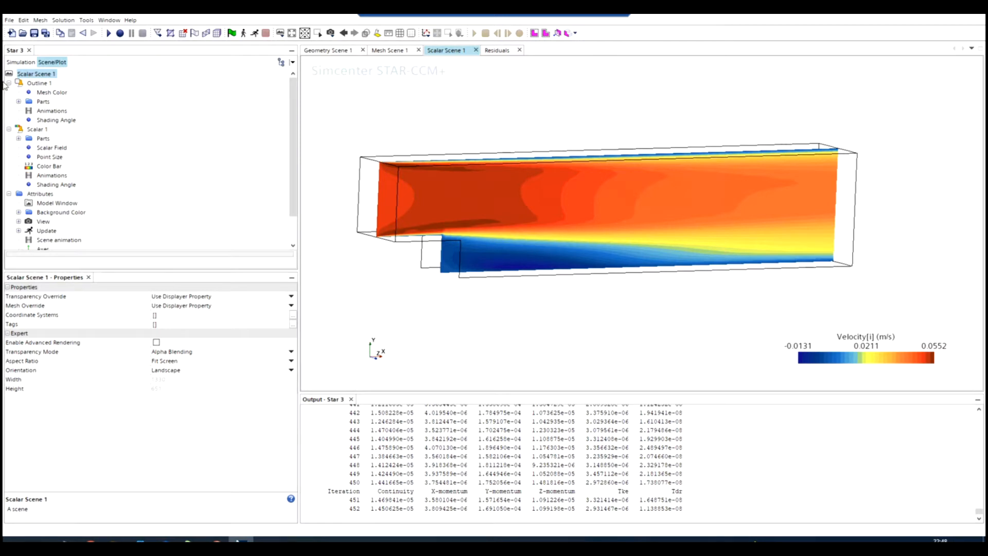
pyautogui.click(9, 63)
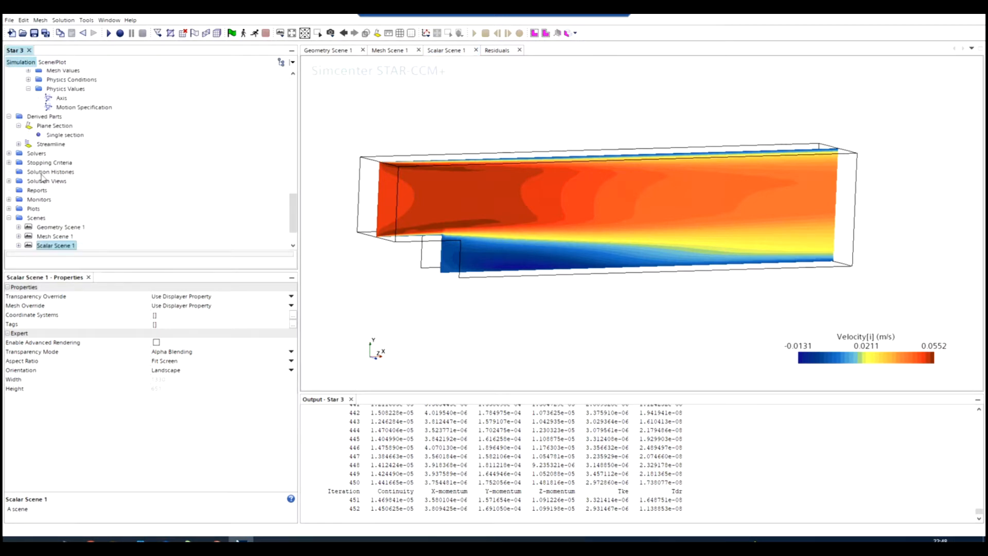
pyautogui.scroll(-1, 42, 177)
pyautogui.scroll(1, 28, 157)
pyautogui.click(40, 117)
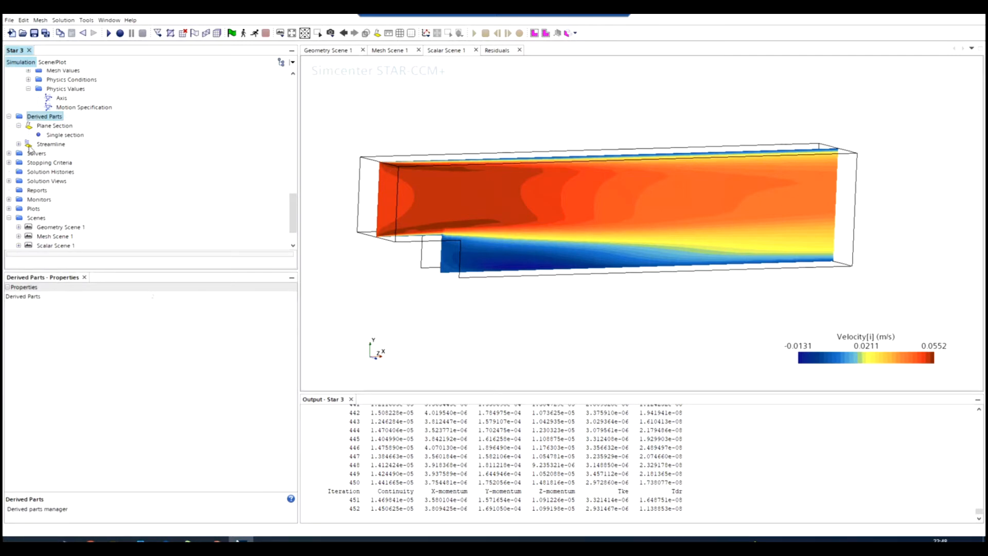
pyautogui.click(42, 146)
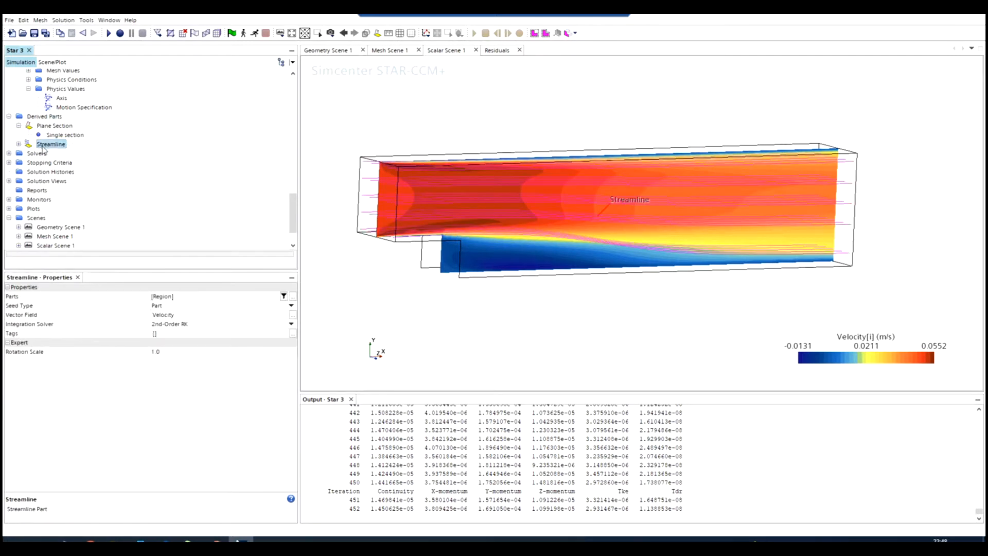
pyautogui.rightClick(43, 148)
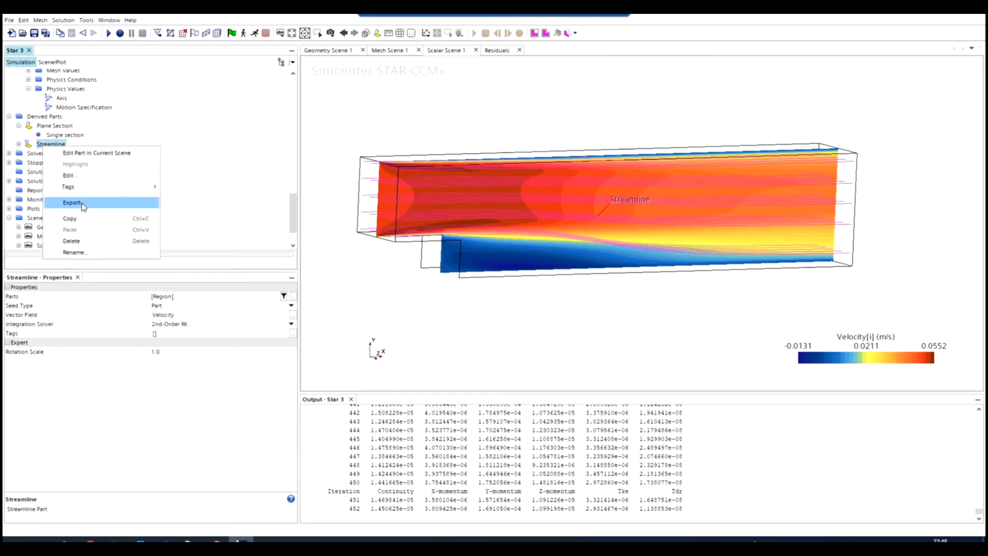
pyautogui.click(82, 241)
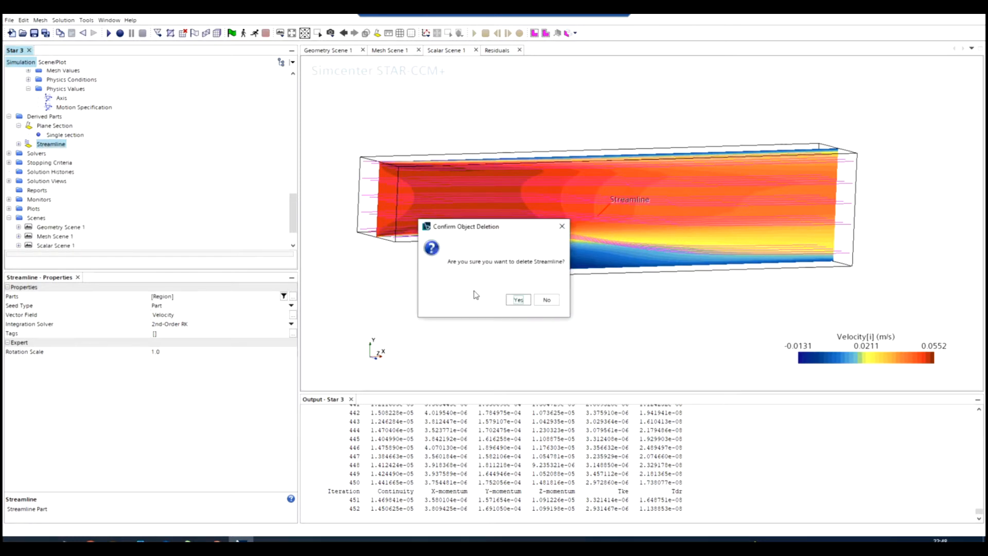
pyautogui.click(517, 299)
# Start creating a new streamline derived part.
pyautogui.click(33, 117)
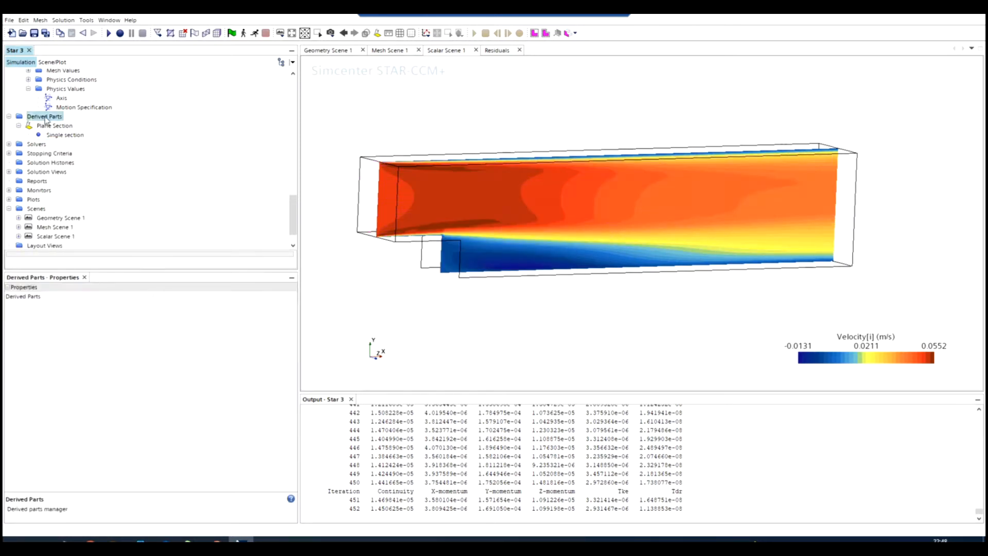
pyautogui.scroll(4, 32, 120)
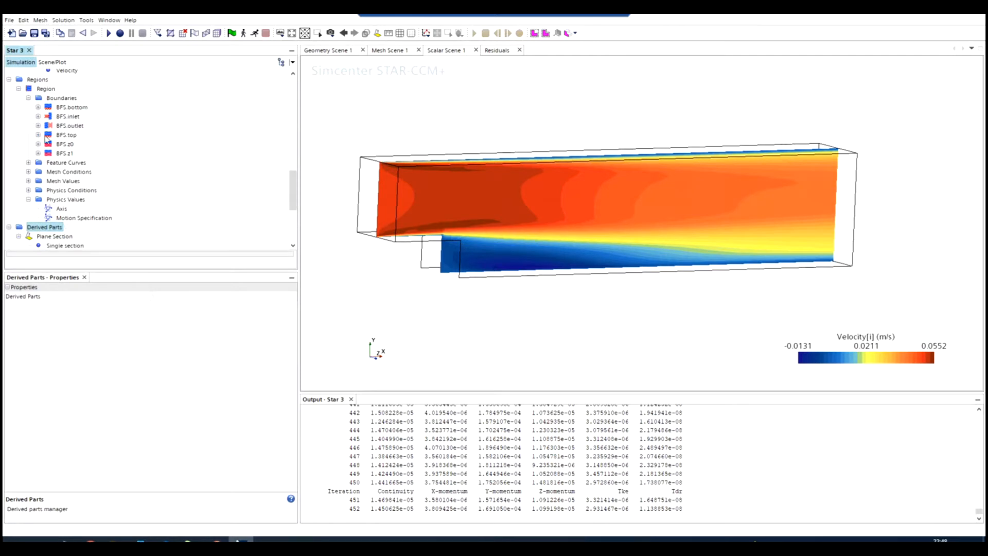
pyautogui.scroll(-3, 38, 139)
pyautogui.rightClick(41, 146)
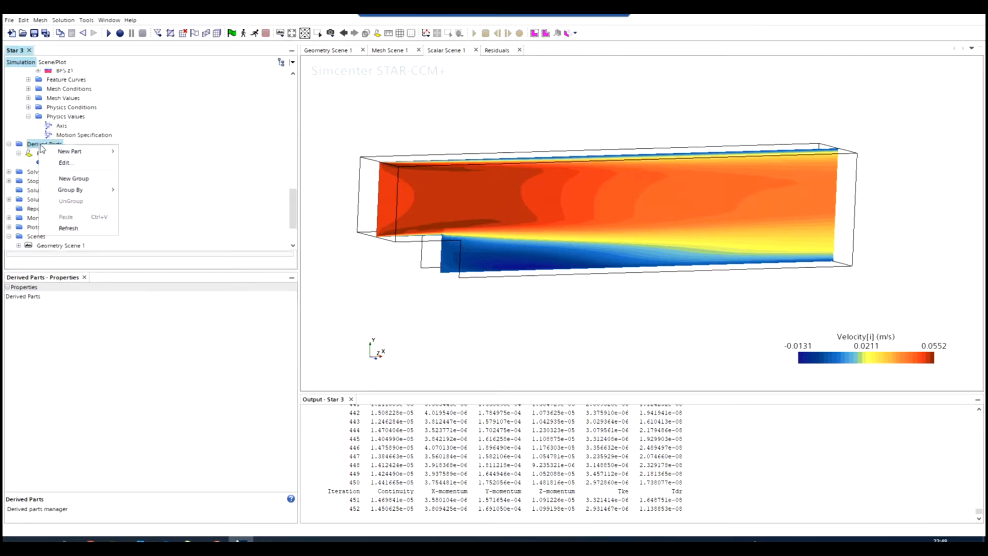
pyautogui.moveTo(63, 152)
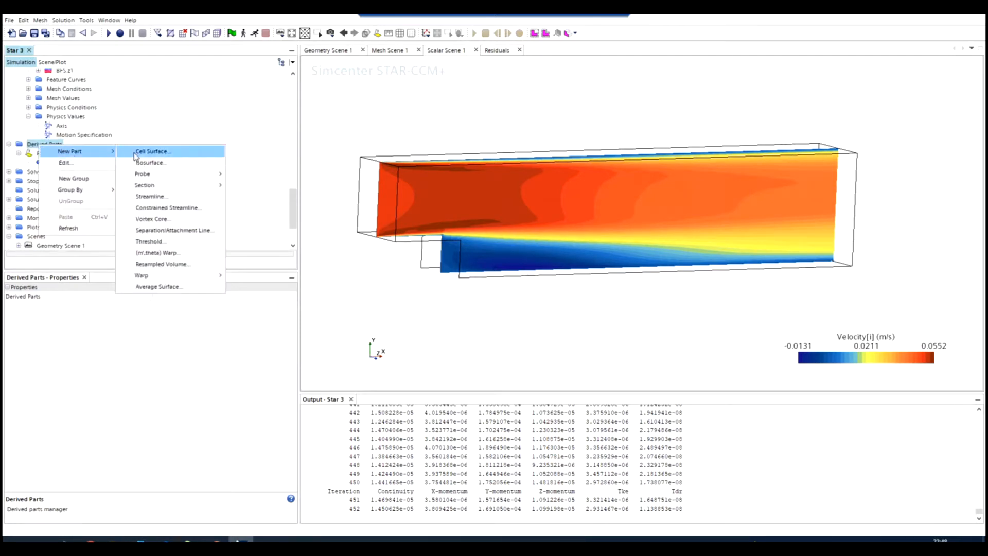
pyautogui.click(169, 197)
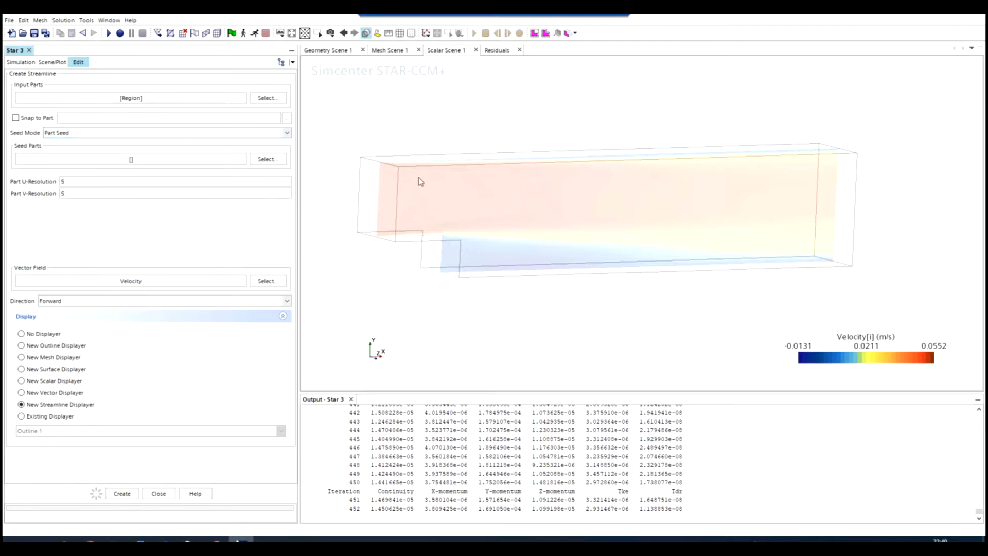
# Examine the input parts selection of the new streamline without changing it.
pyautogui.click(261, 99)
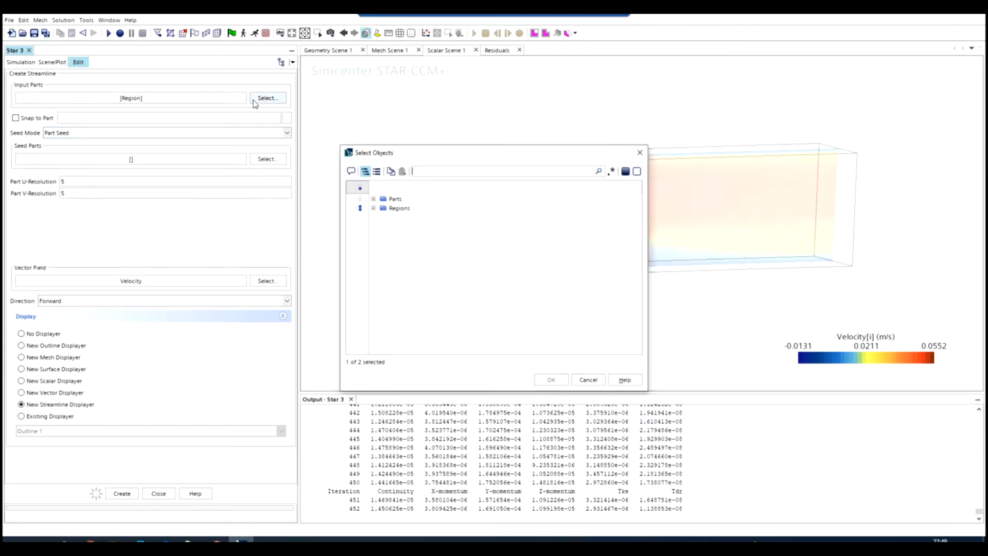
pyautogui.click(374, 208)
pyautogui.click(588, 380)
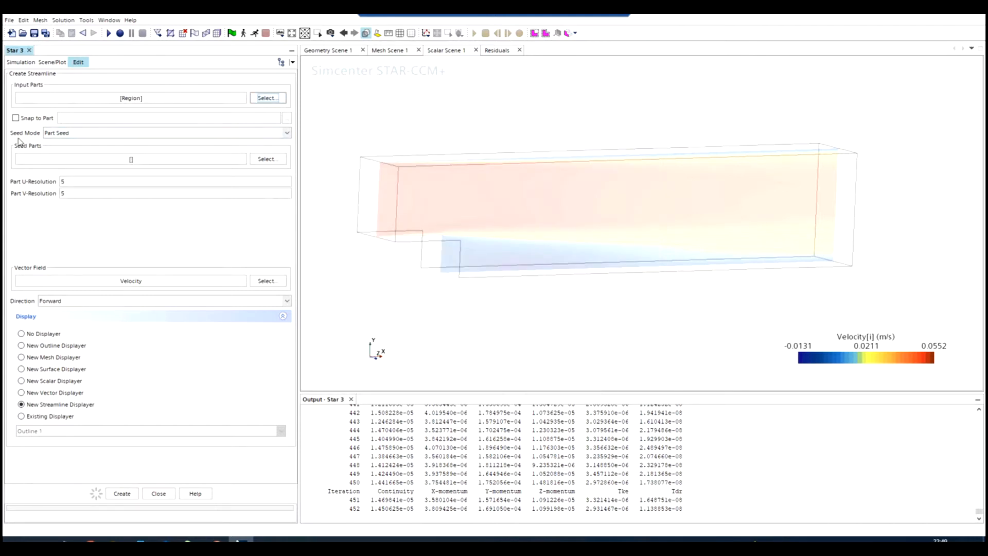
# Keep the seed mode at Part Seed and choose the BFS.inlet boundary of the region as the seed part.
pyautogui.click(66, 134)
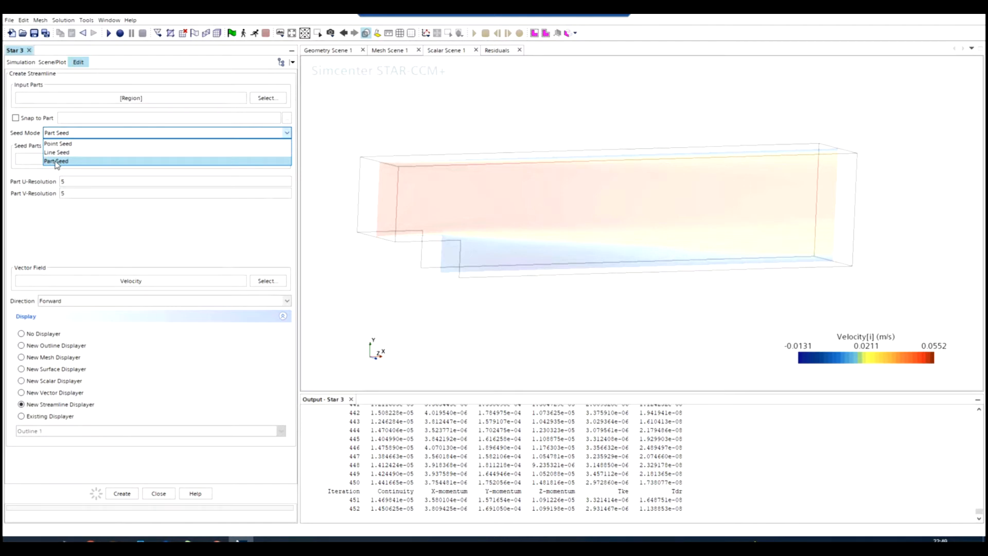
pyautogui.click(55, 162)
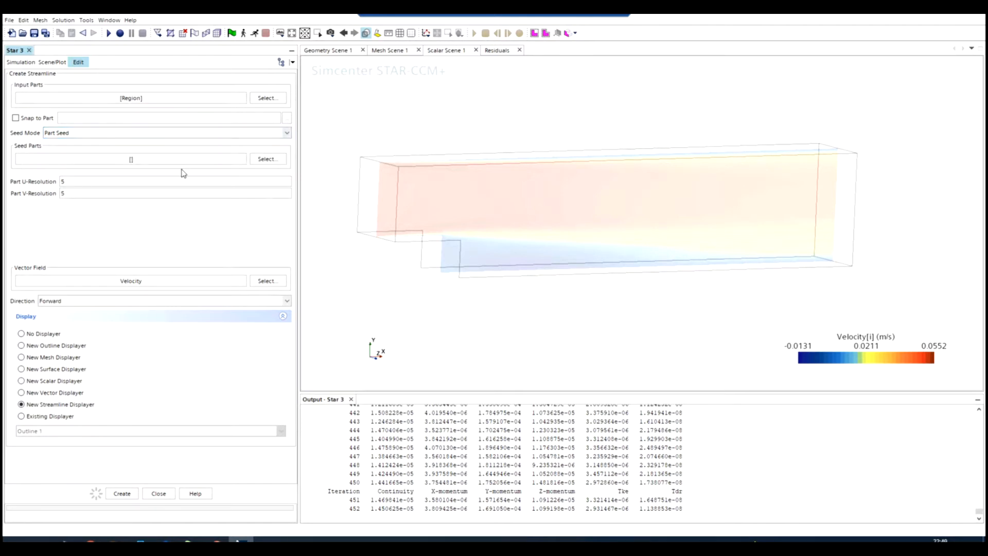
pyautogui.click(264, 159)
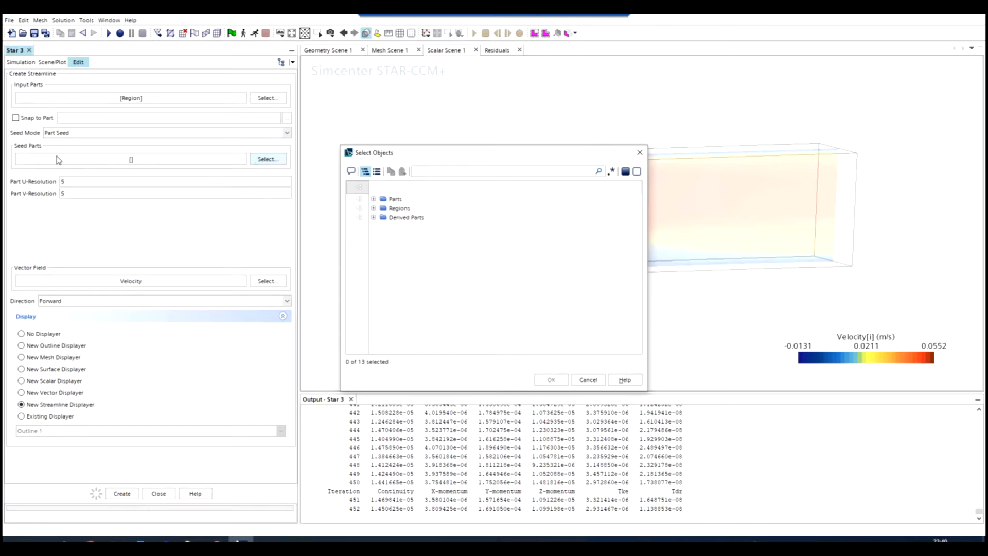
pyautogui.click(373, 208)
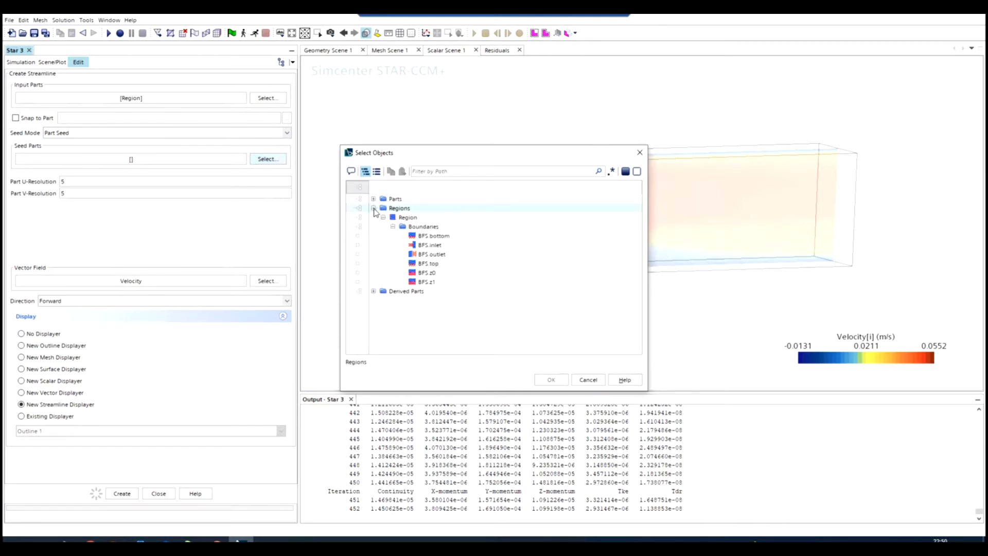
pyautogui.click(430, 245)
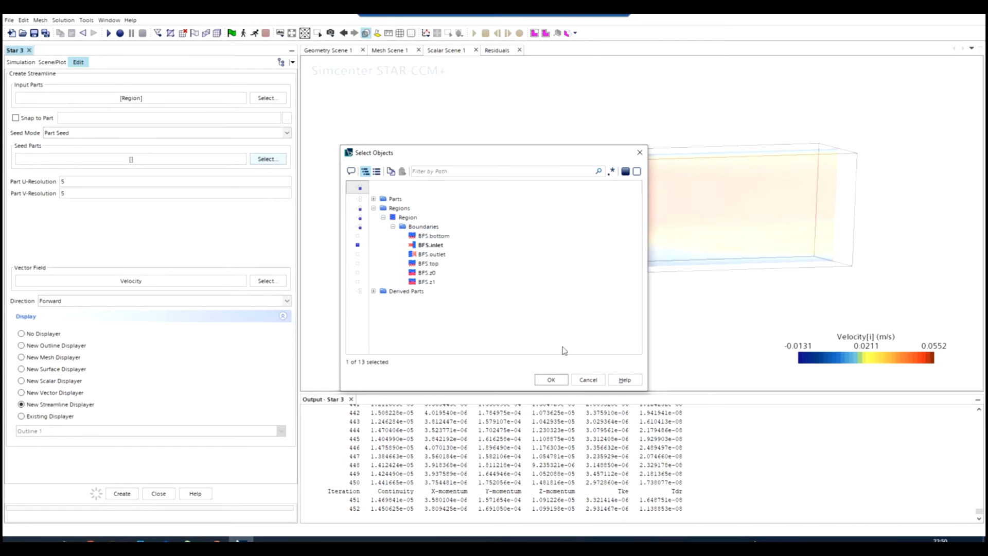
pyautogui.click(551, 379)
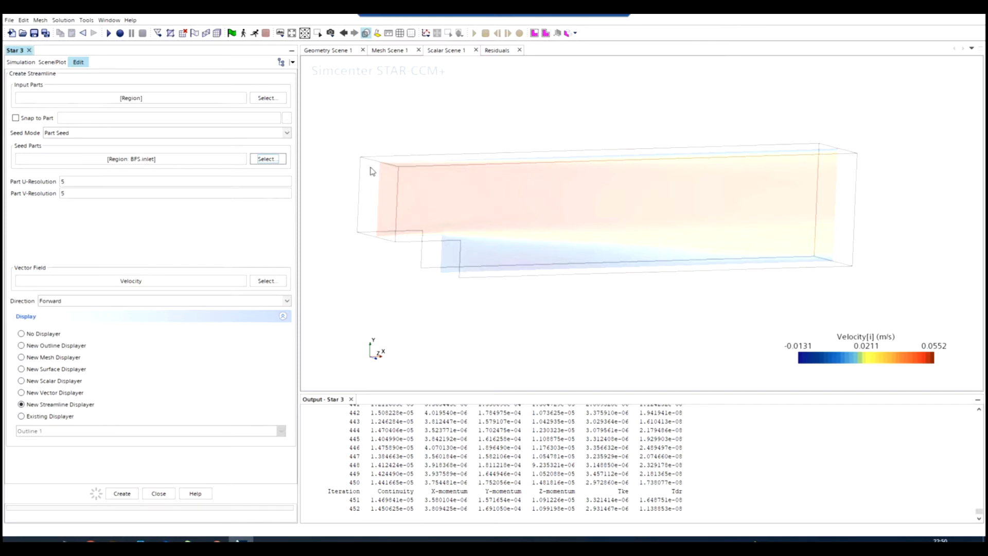
# Create the velocity streamline with a new streamline displayer and close the creation form.
pyautogui.click(67, 182)
pyautogui.click(125, 494)
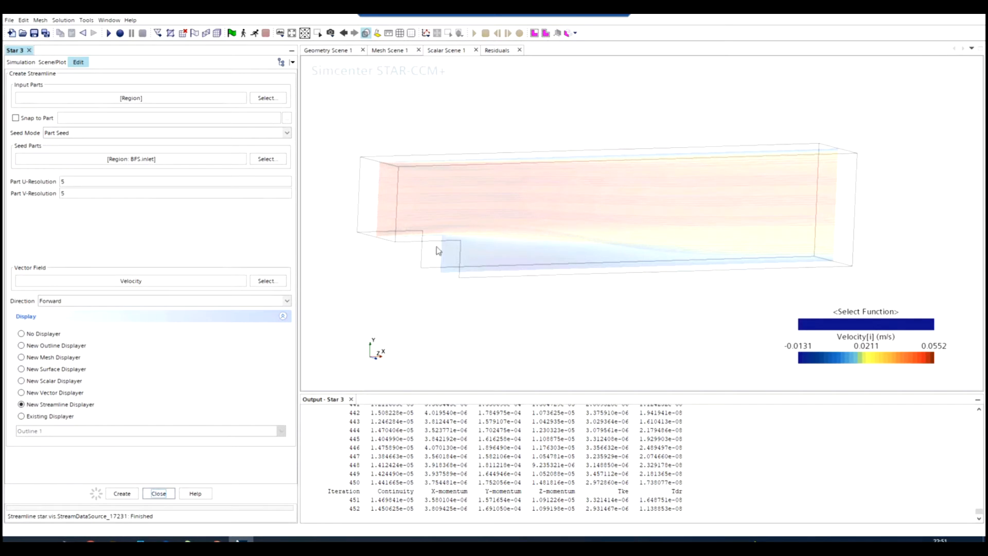
pyautogui.moveTo(591, 248)
pyautogui.mouseDown()
pyautogui.moveTo(481, 247)
pyautogui.moveTo(476, 197)
pyautogui.mouseUp()
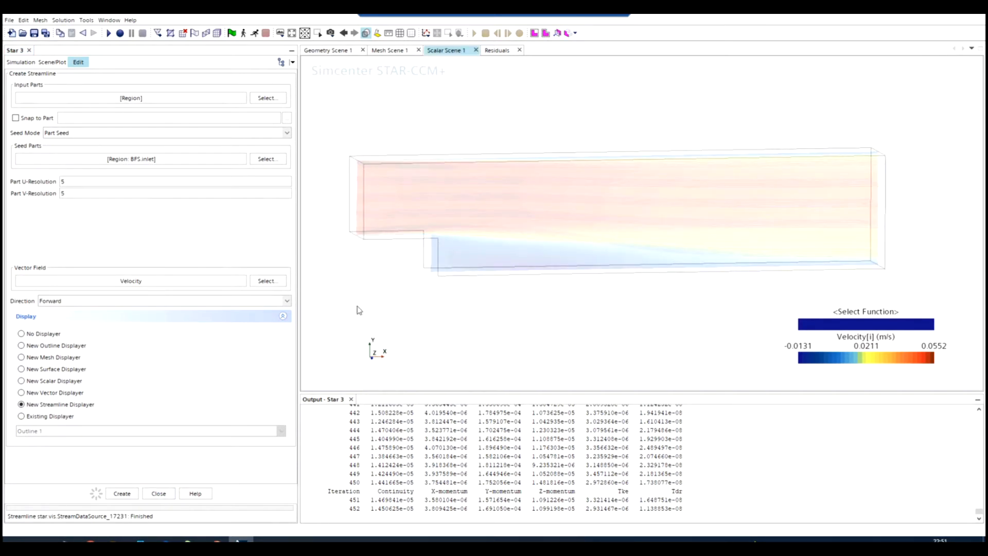
pyautogui.click(150, 496)
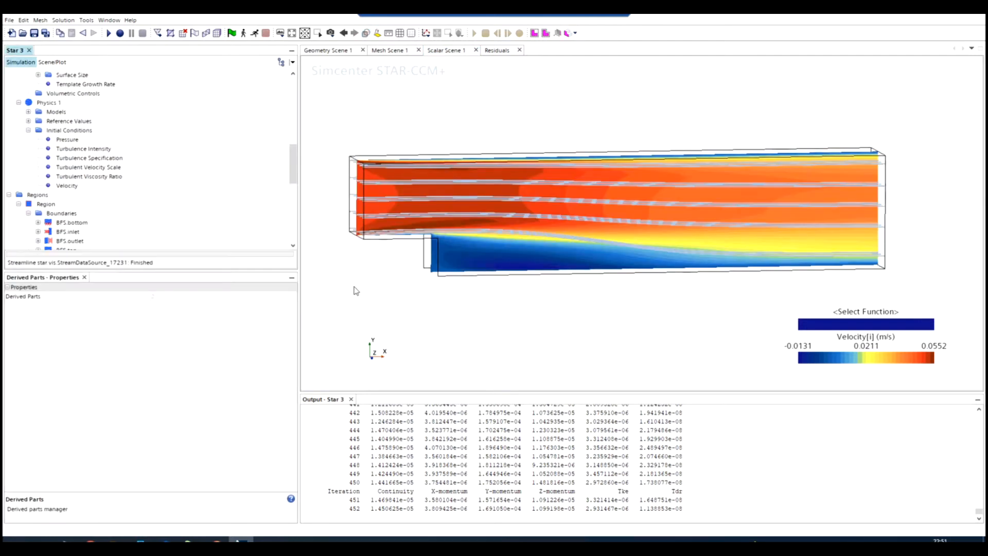
# Expand the Streamline Stream 1 displayer in Scalar Scene 1 and hide the Scalar 1 contour displayer.
pyautogui.moveTo(403, 280); pyautogui.dragTo(404, 244)
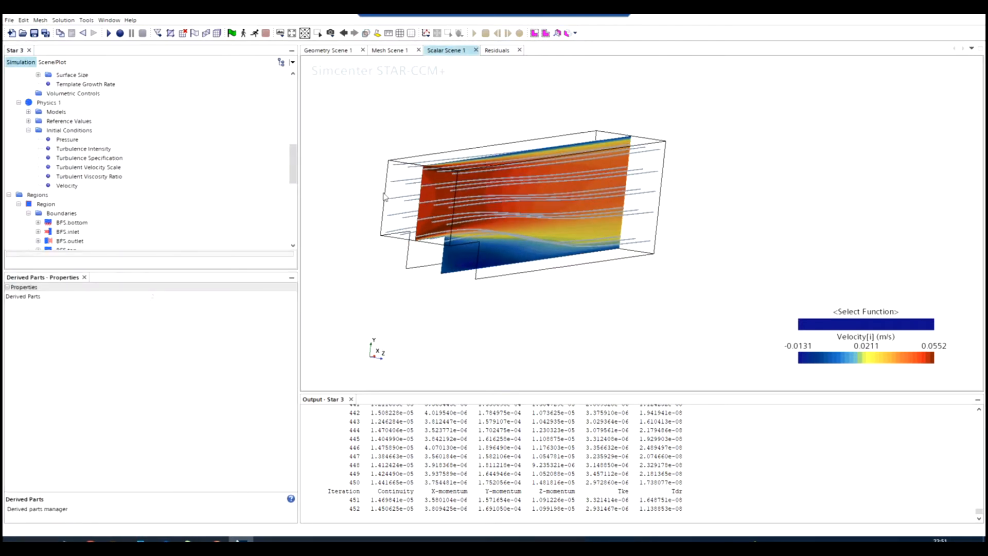
pyautogui.moveTo(540, 246); pyautogui.dragTo(343, 246)
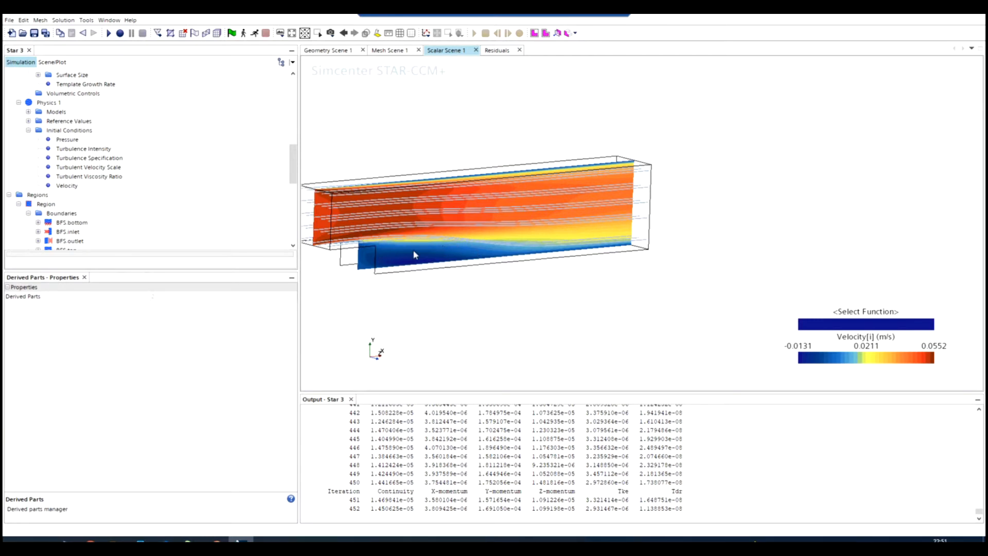
pyautogui.scroll(1, 457, 250)
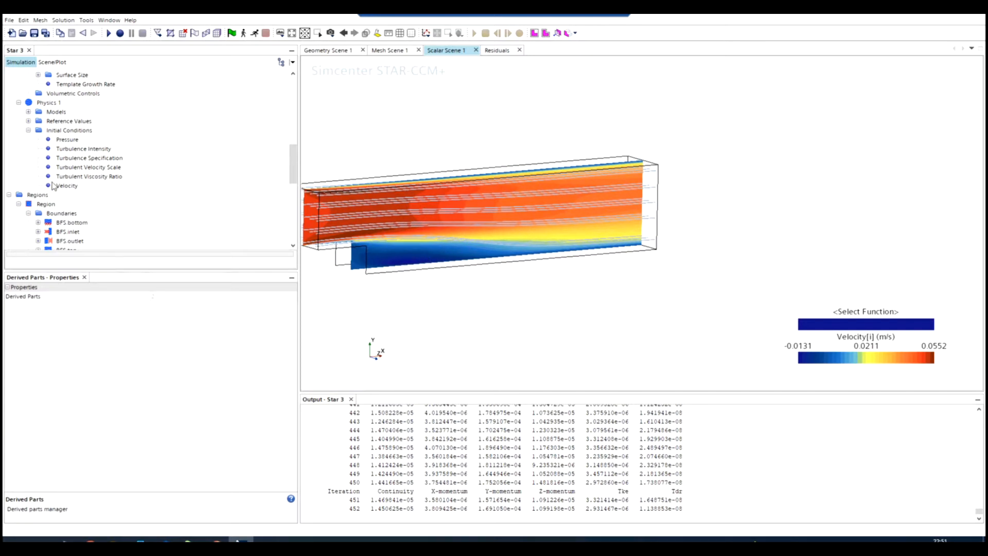
pyautogui.scroll(2, 52, 185)
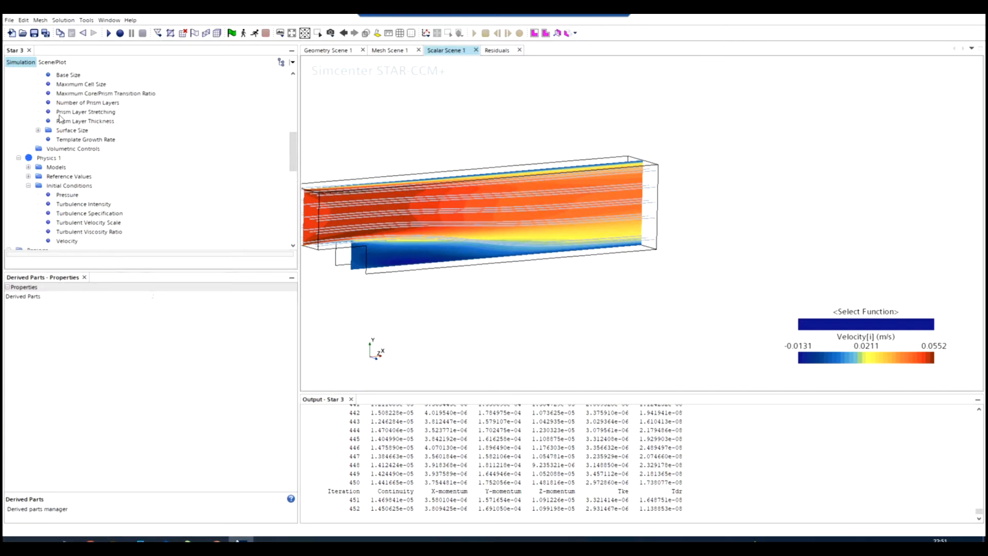
pyautogui.click(51, 62)
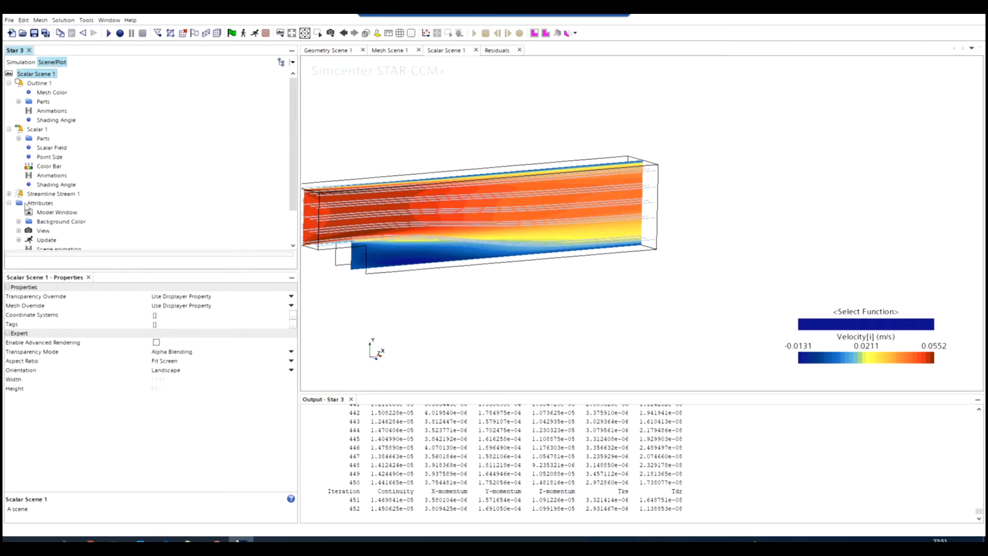
pyautogui.click(9, 194)
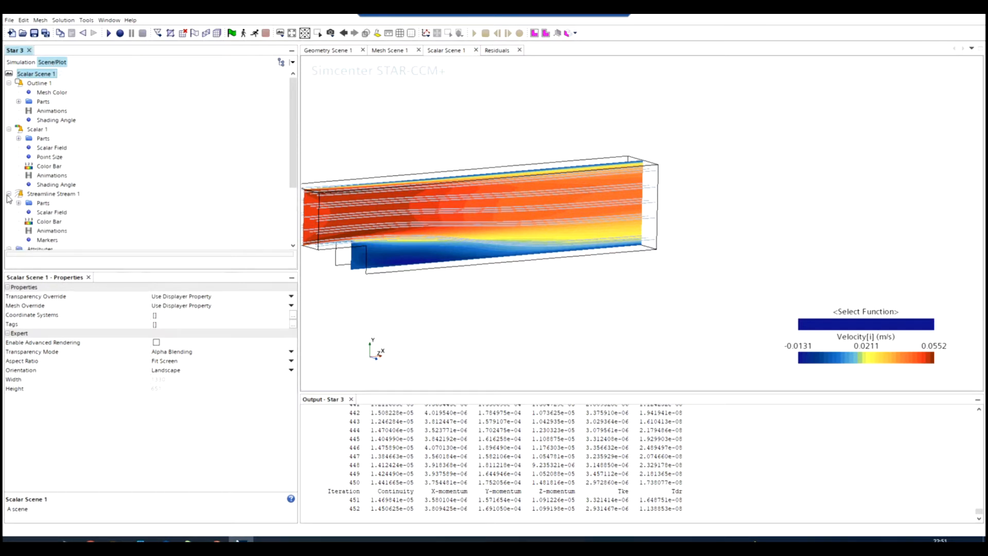
pyautogui.scroll(-2, 352, 265)
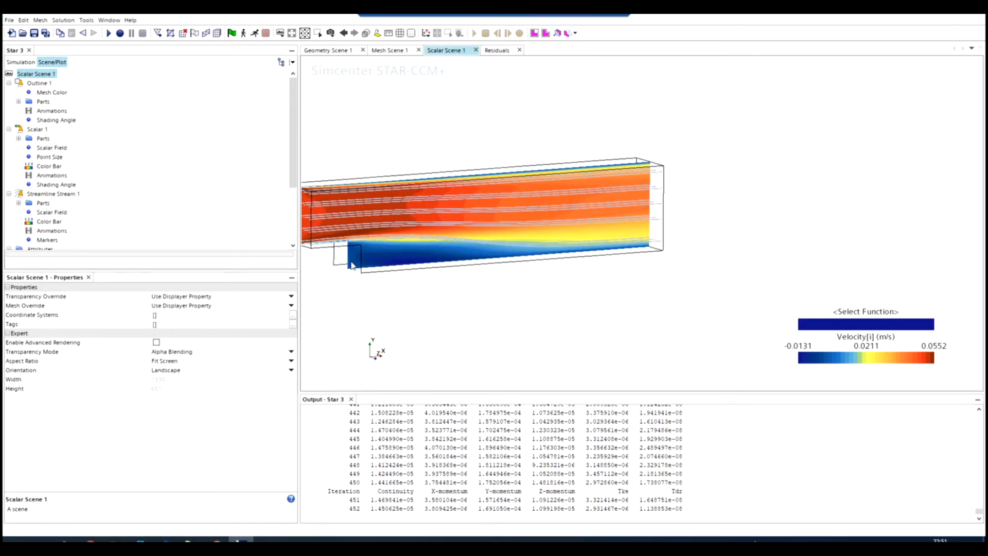
pyautogui.scroll(-1, 319, 265)
pyautogui.scroll(2, 316, 262)
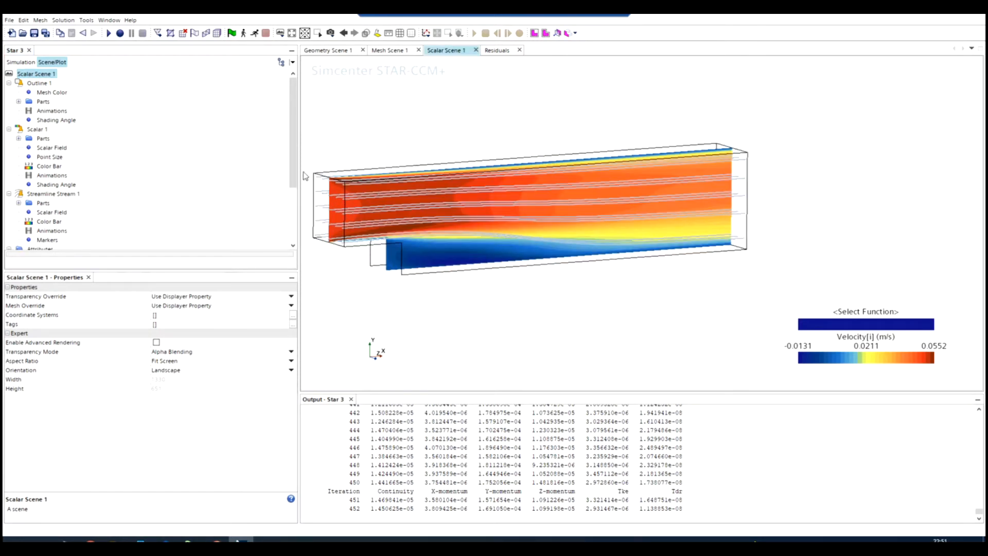
pyautogui.doubleClick(21, 129)
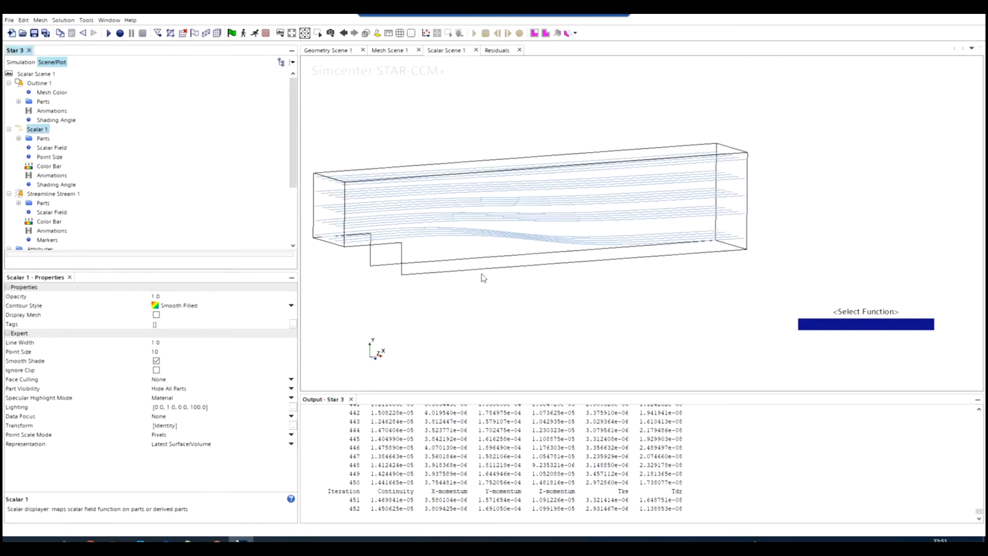
pyautogui.moveTo(483, 276); pyautogui.dragTo(522, 262)
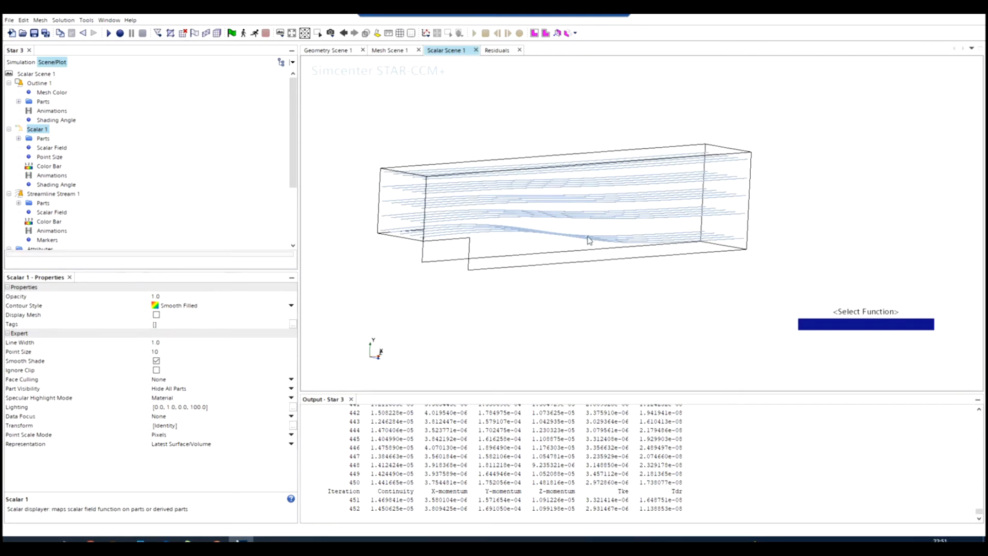
# Color the Streamline Stream 1 displayer by the Velocity: Magnitude field function.
pyautogui.click(42, 194)
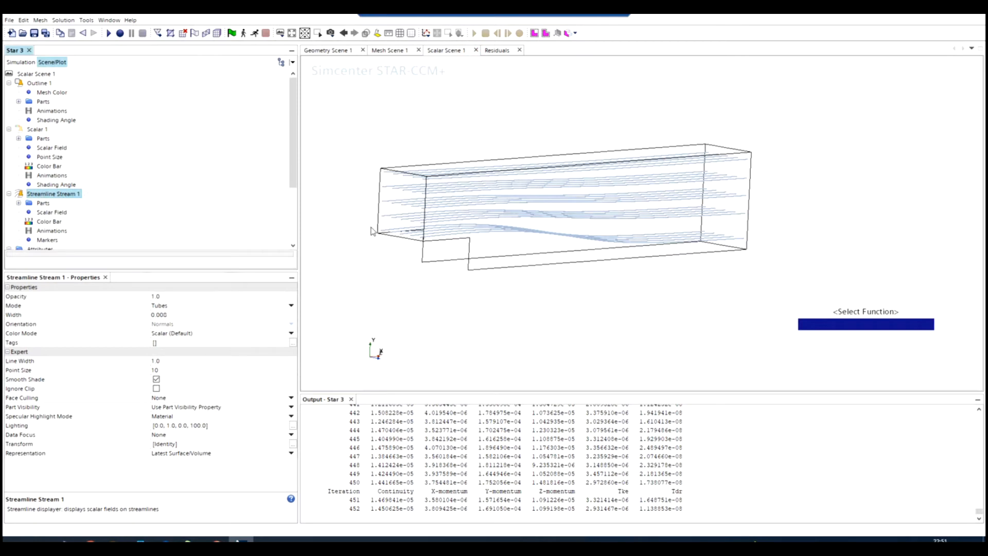
pyautogui.click(49, 213)
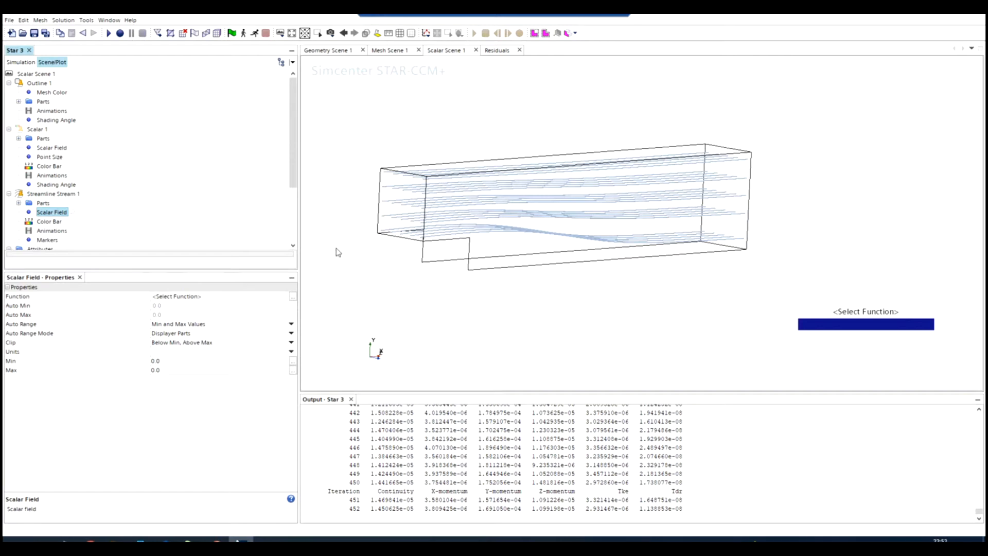
pyautogui.click(190, 298)
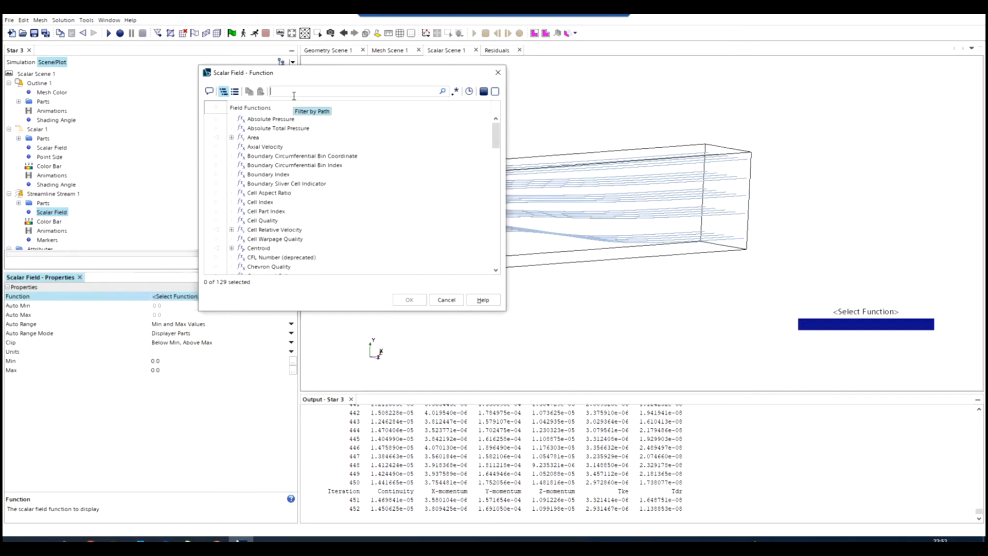
pyautogui.write('vel')
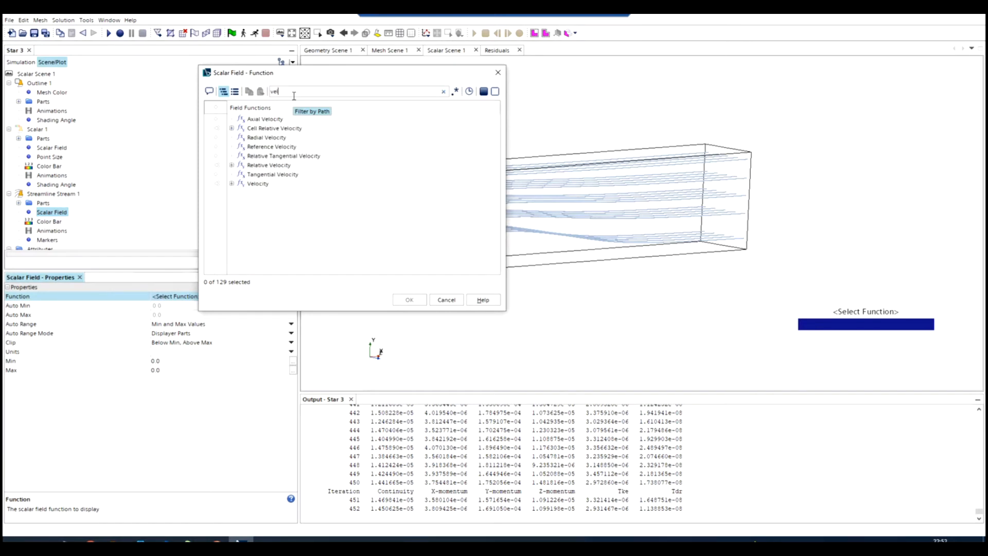
pyautogui.click(232, 184)
pyautogui.click(278, 202)
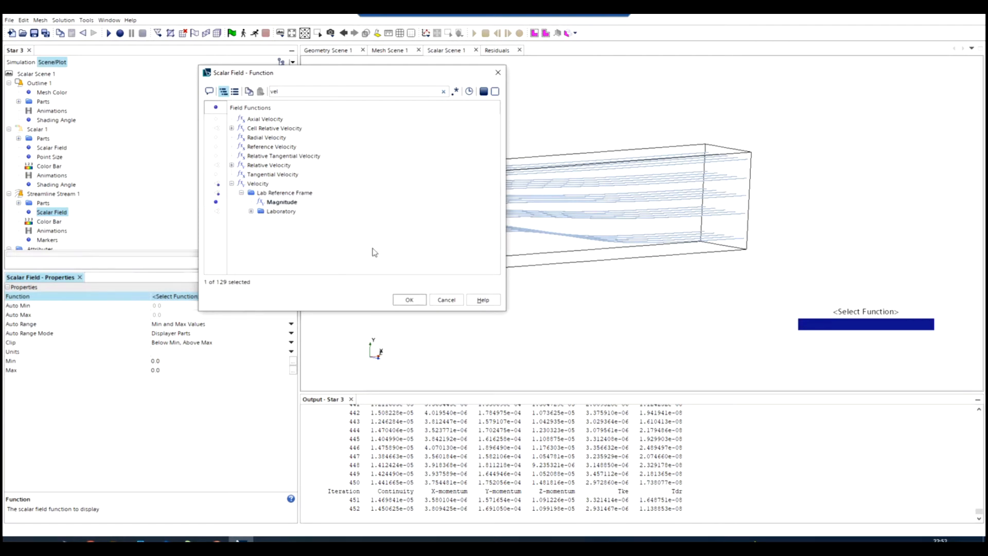
pyautogui.click(408, 300)
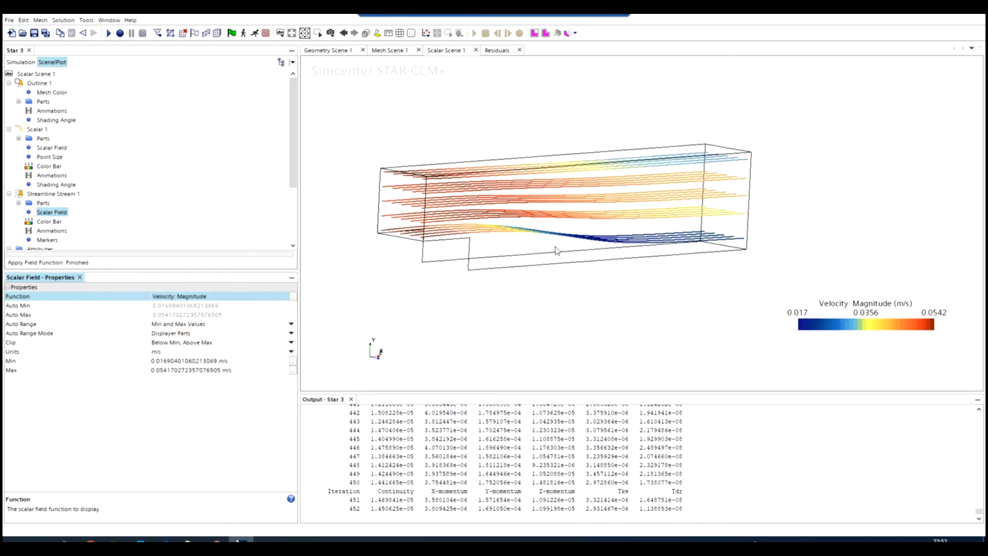
# Inspect the colored streamlines over the step, then hide the Streamline Stream 1 displayer in Scalar Scene 1.
pyautogui.moveTo(539, 245); pyautogui.dragTo(427, 242)
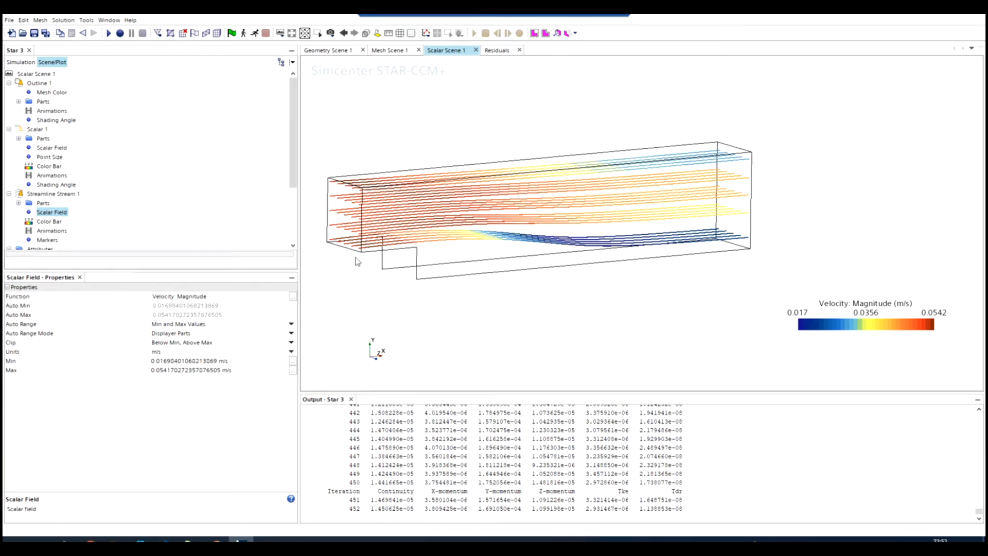
pyautogui.scroll(2, 329, 260)
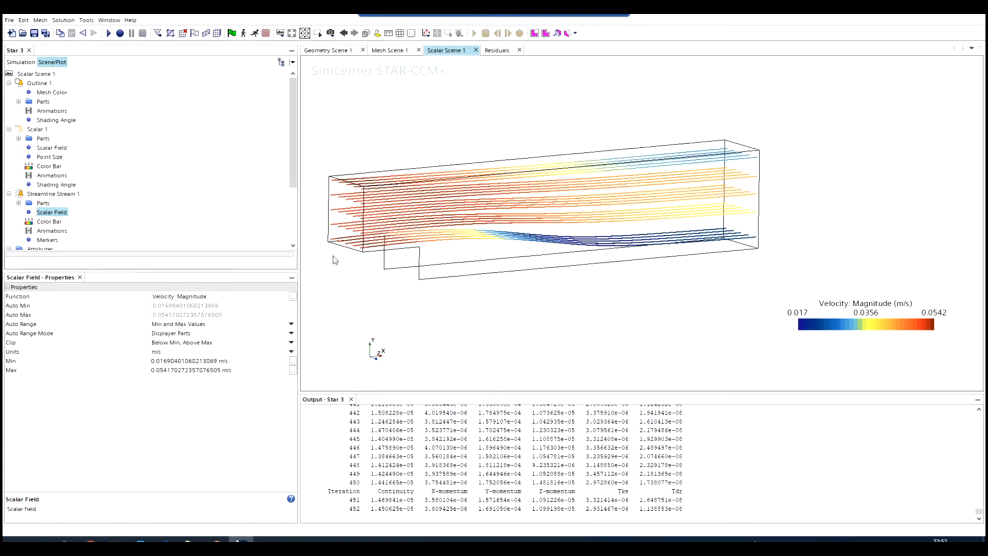
pyautogui.scroll(2, 335, 260)
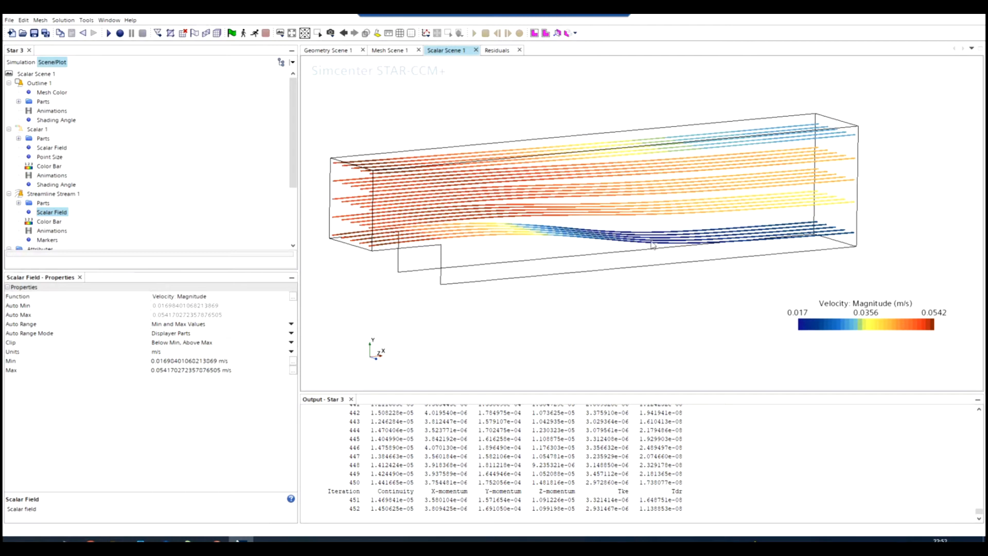
pyautogui.scroll(-2, 432, 220)
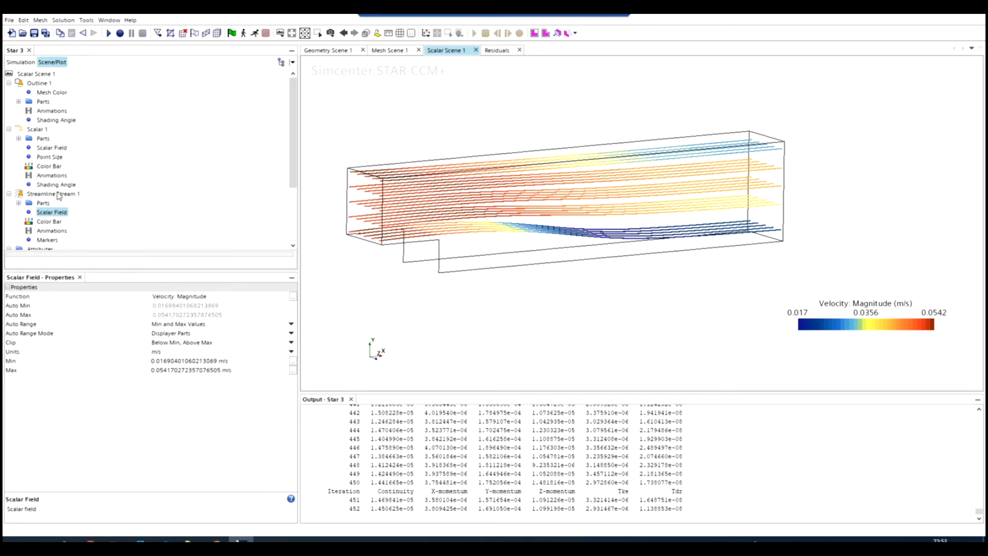
pyautogui.click(19, 196)
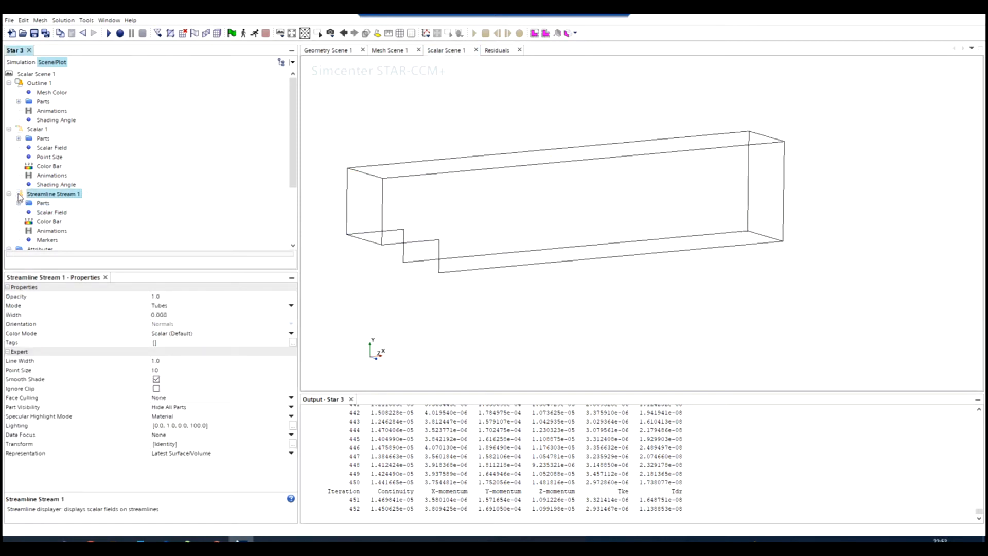
pyautogui.moveTo(515, 215); pyautogui.dragTo(563, 208)
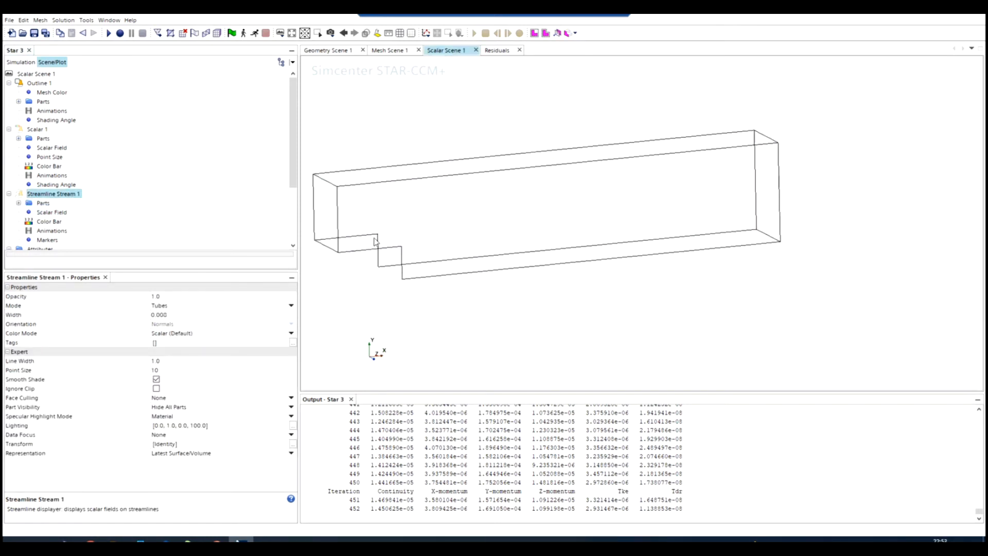
pyautogui.scroll(-2, 376, 242)
pyautogui.scroll(4, 317, 236)
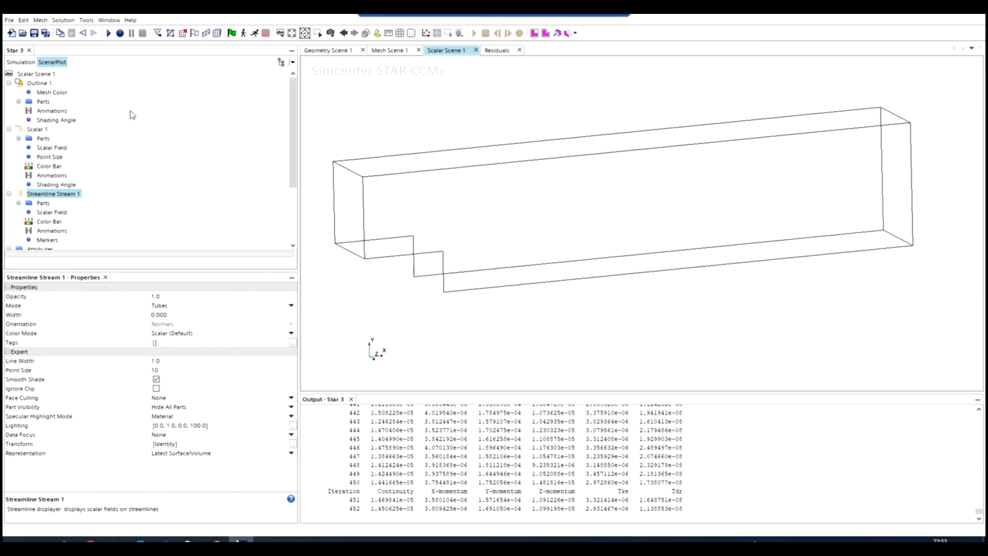
# Start a new plane section derived part and move its plane upstream to just behind the step.
pyautogui.click(21, 62)
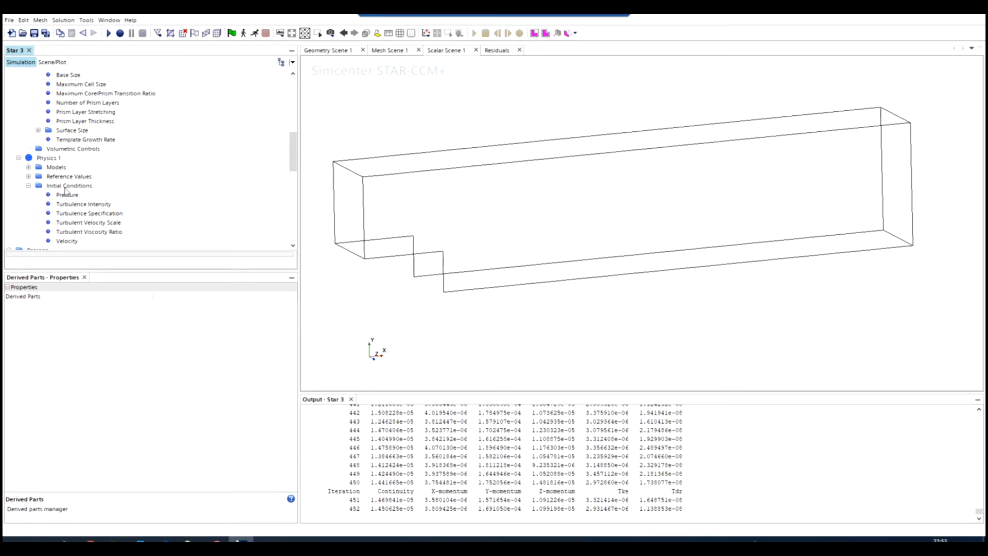
pyautogui.scroll(-10, 63, 191)
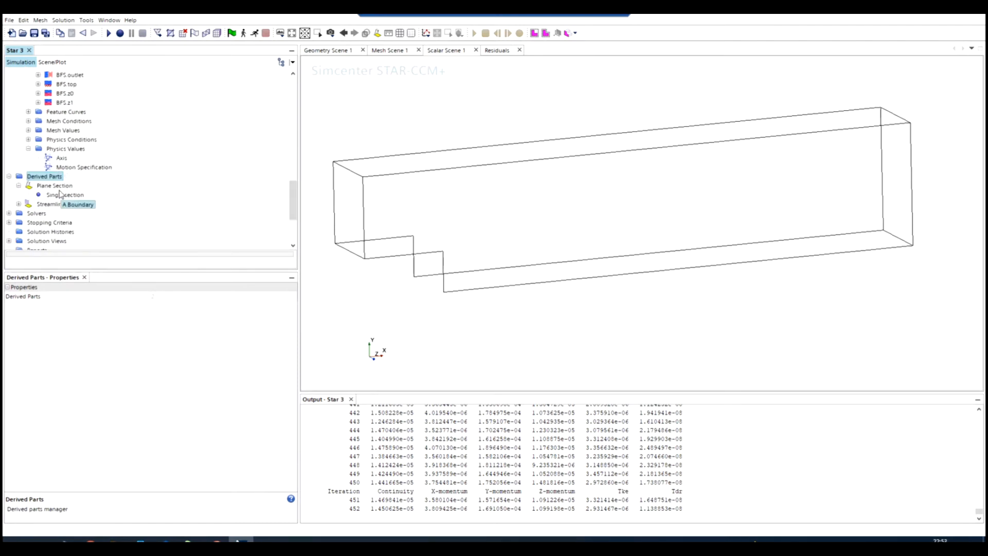
pyautogui.rightClick(40, 94)
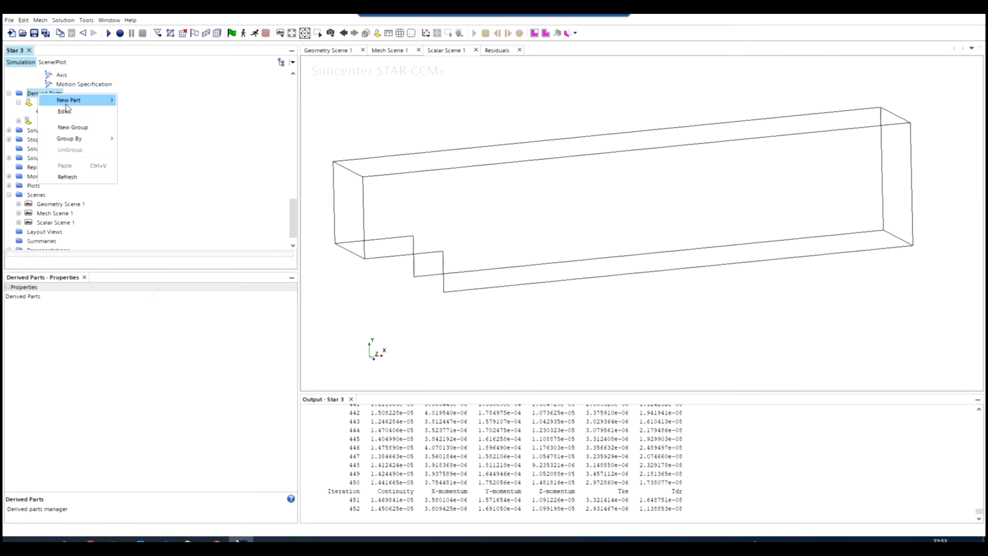
pyautogui.moveTo(96, 104)
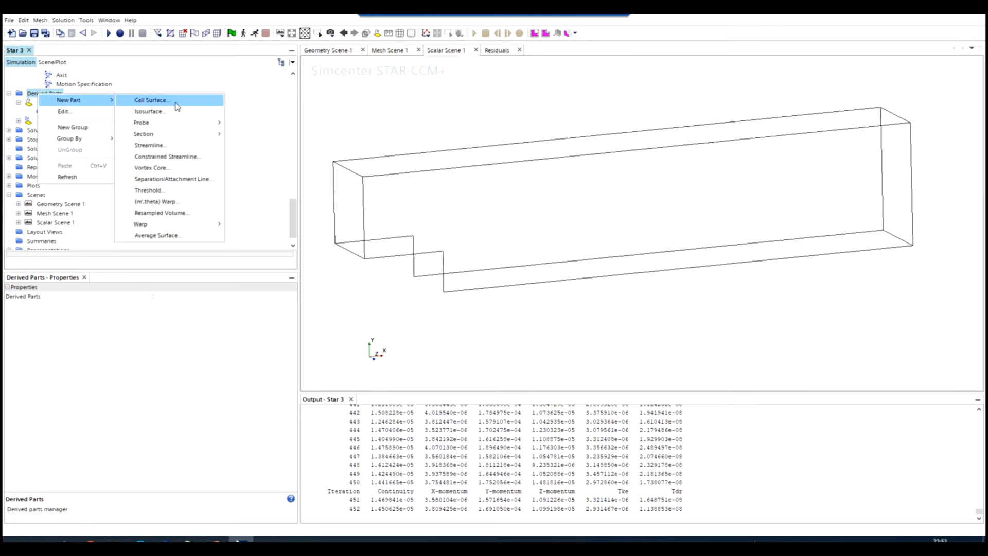
pyautogui.moveTo(178, 122)
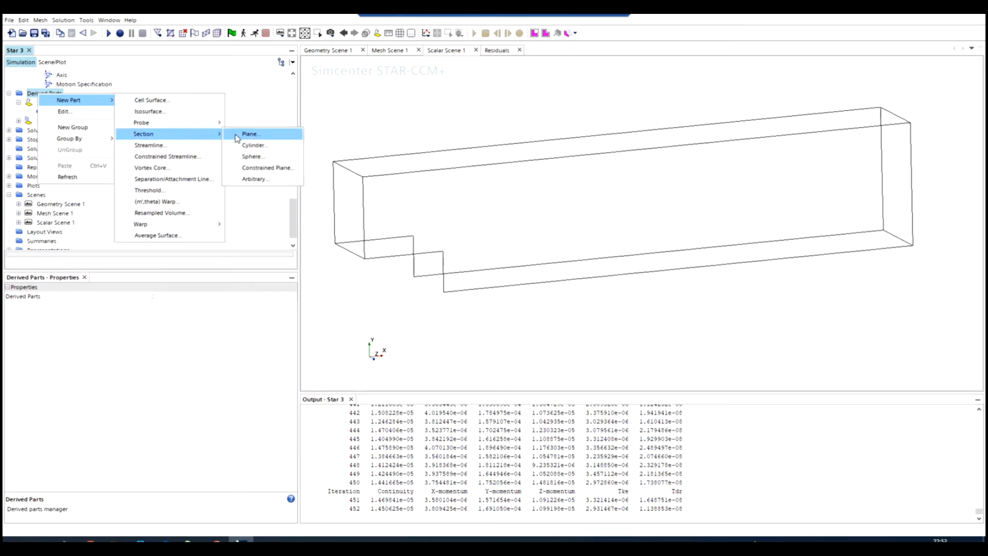
pyautogui.click(254, 136)
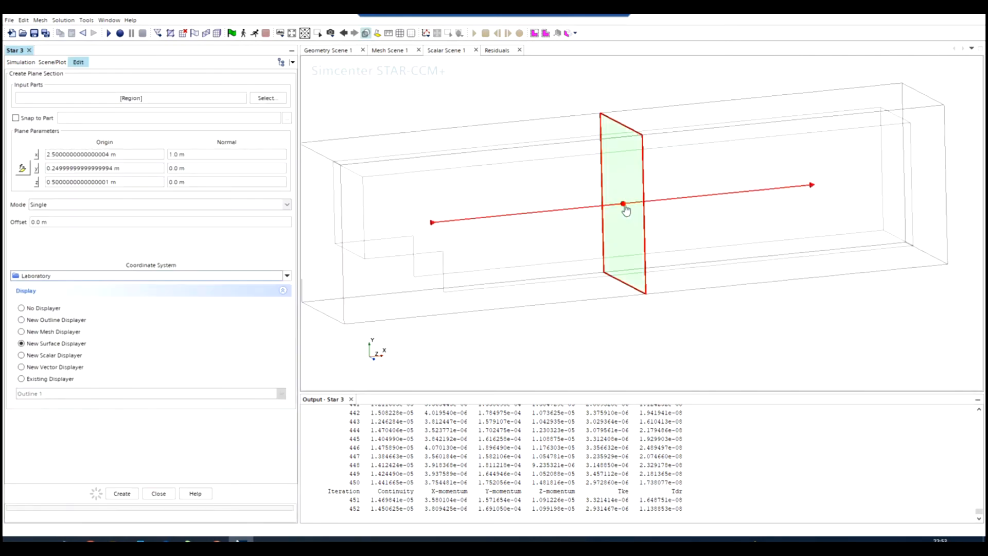
pyautogui.moveTo(626, 210); pyautogui.dragTo(478, 222)
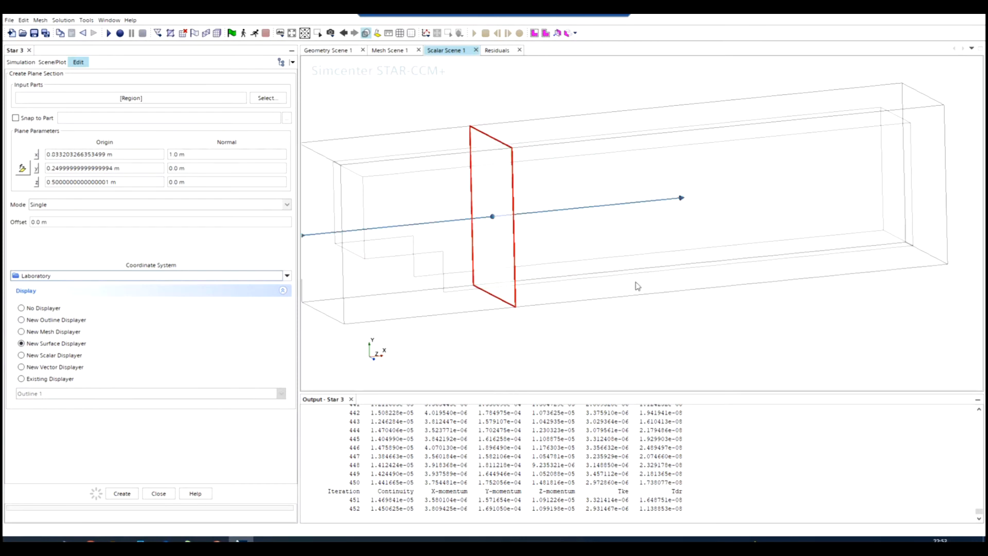
# Try to adjust the section plane in the scene, and reset its normal to 1.0, 0.0, 0.0 m.
pyautogui.moveTo(635, 282); pyautogui.dragTo(578, 273)
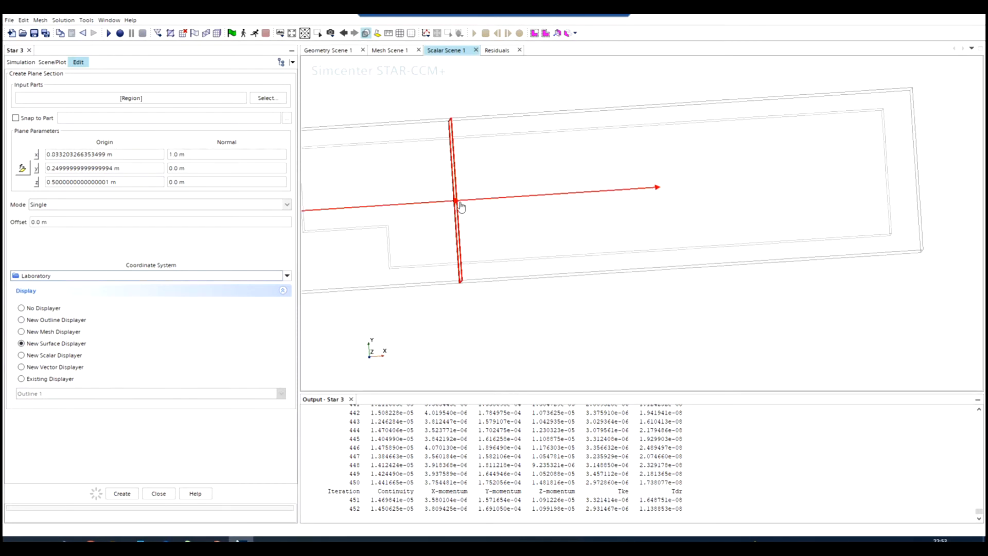
pyautogui.moveTo(459, 202)
pyautogui.mouseDown()
pyautogui.moveTo(430, 210)
pyautogui.moveTo(460, 207)
pyautogui.mouseUp()
pyautogui.click(207, 169)
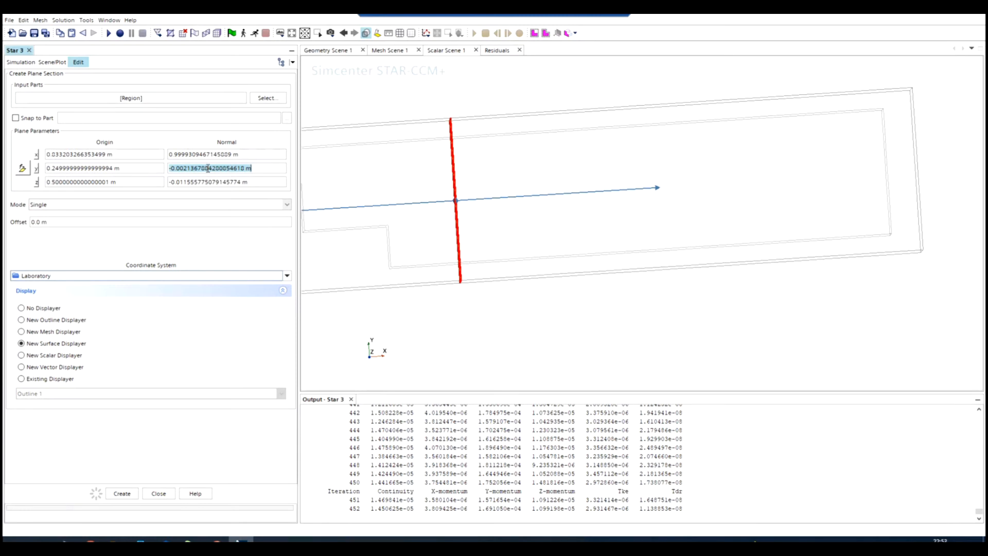
pyautogui.write('0.0 m')
pyautogui.press('Tab')
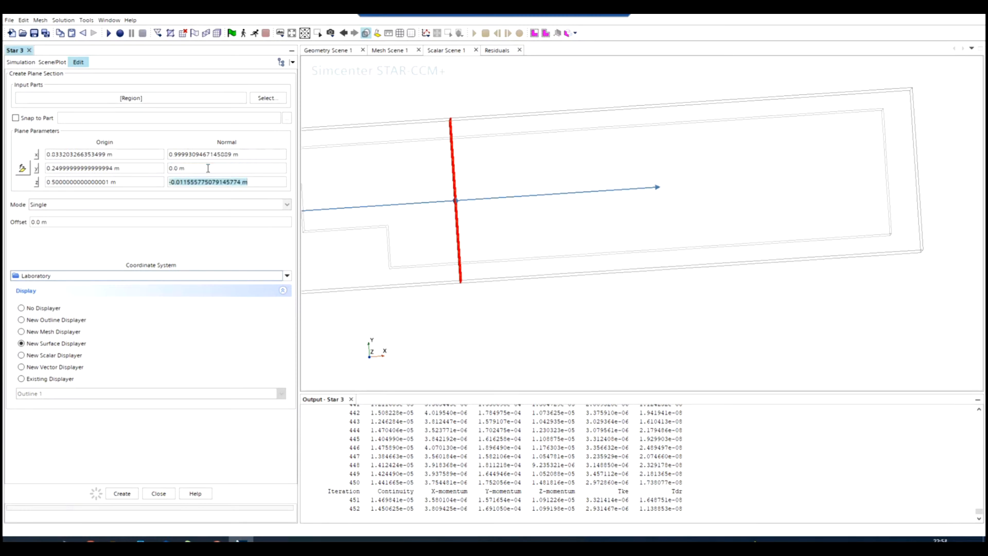
pyautogui.write('0.0 m')
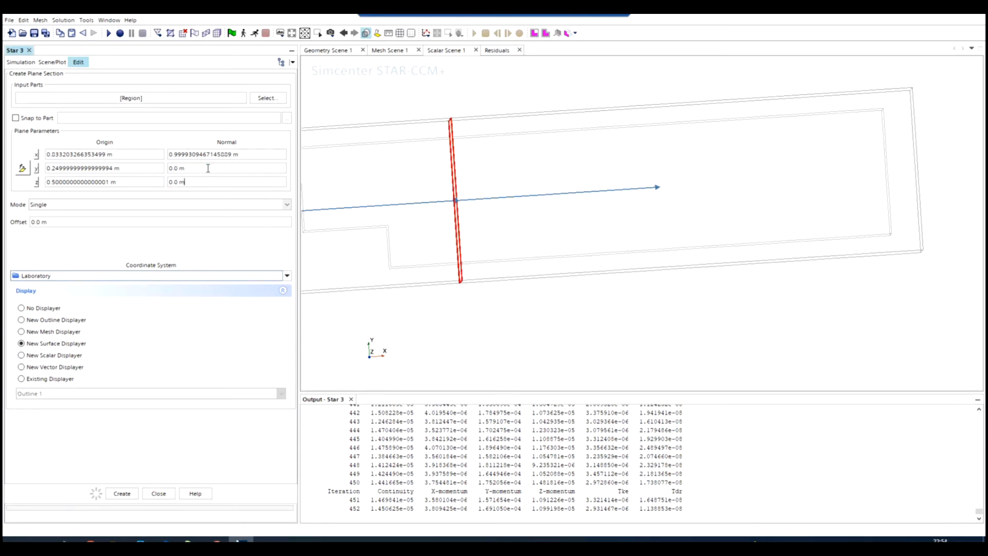
pyautogui.tripleClick(218, 157)
pyautogui.write('1')
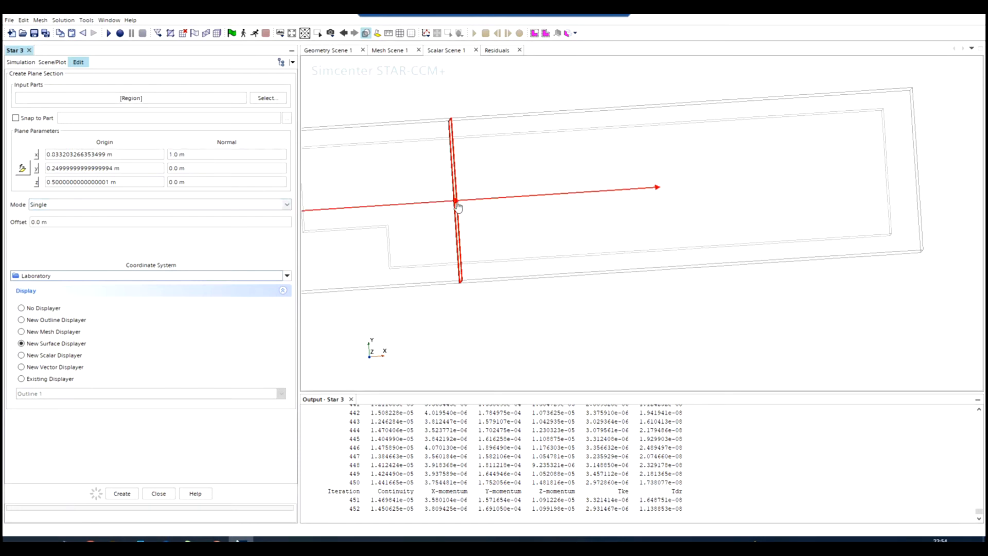
# Try once more to shift the section plane by hand, and restore its normal components to x 1, y 0, z 0.
pyautogui.moveTo(468, 206); pyautogui.dragTo(452, 203)
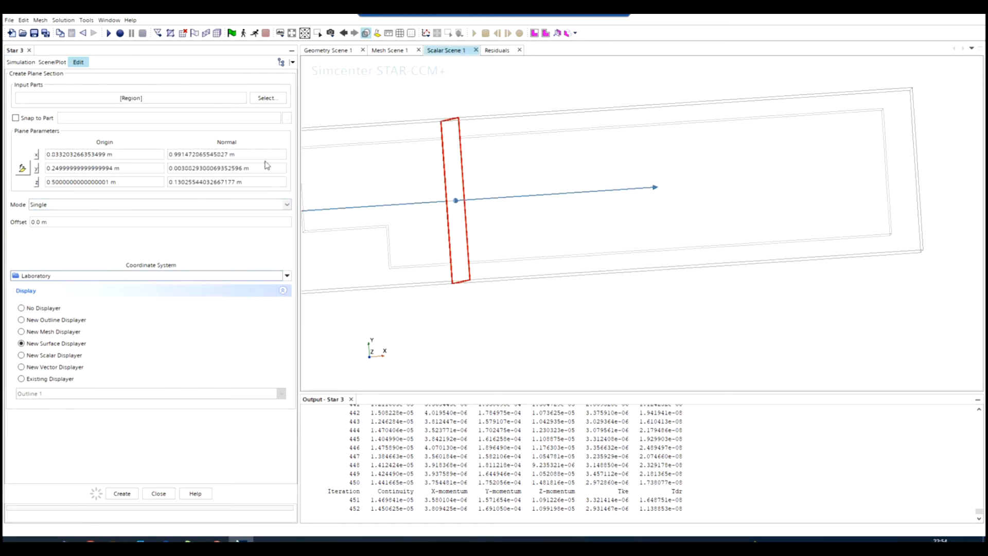
pyautogui.tripleClick(265, 156)
pyautogui.write('1')
pyautogui.press('Tab')
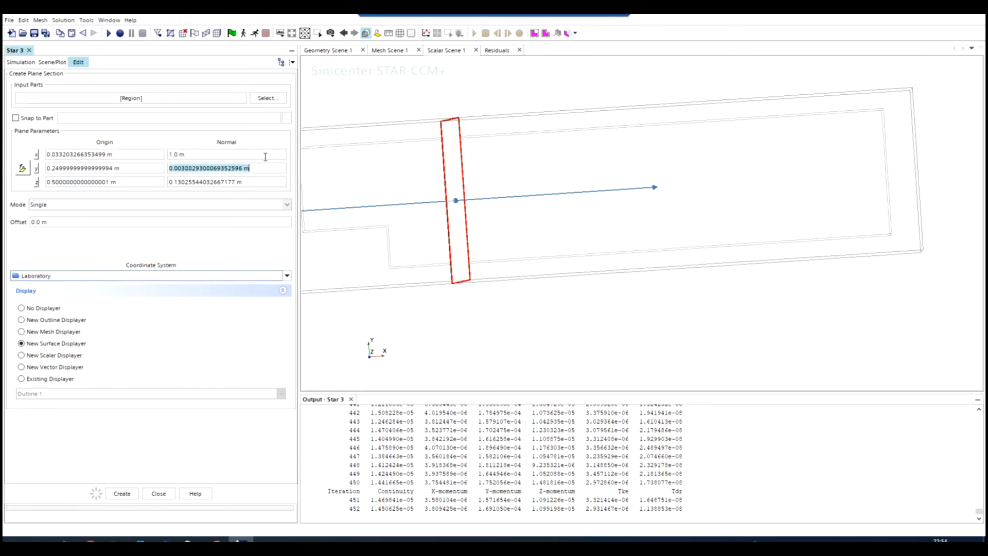
pyautogui.write('0')
pyautogui.press('Tab')
# Try an origin z value of 0.2 m for the plane section and check its effect on the plane.
pyautogui.write('0')
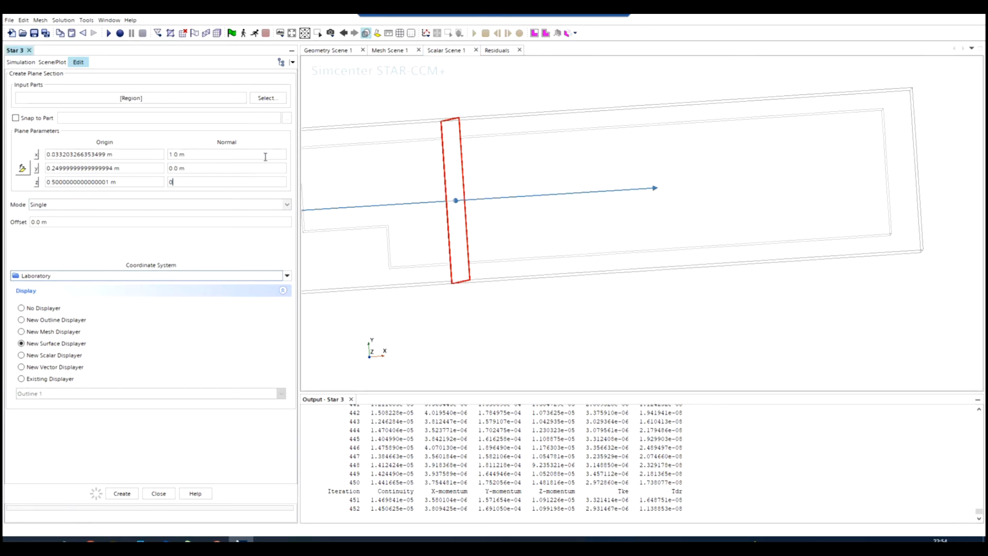
pyautogui.press('Return')
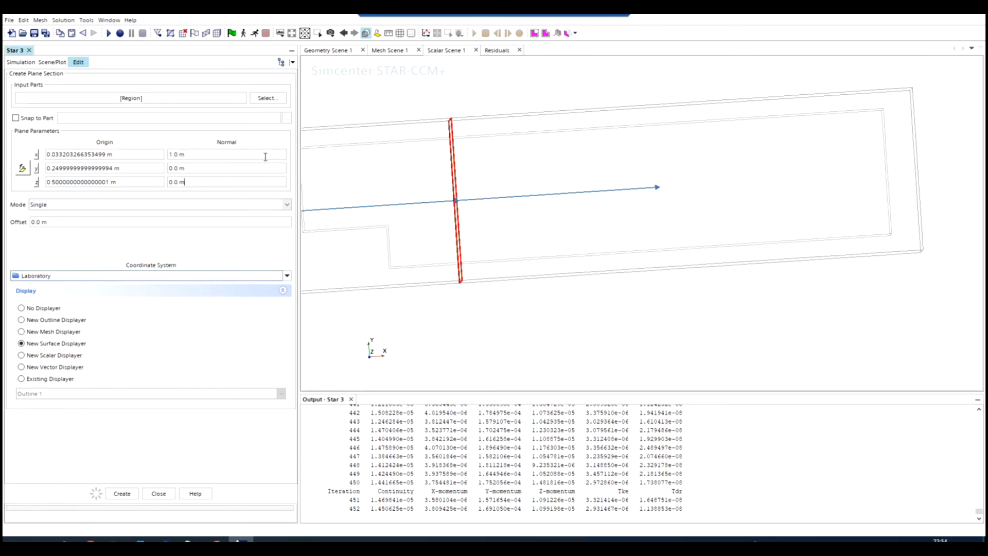
pyautogui.click(134, 158)
pyautogui.click(132, 185)
pyautogui.click(109, 183)
pyautogui.moveTo(110, 183); pyautogui.dragTo(34, 182)
pyautogui.write('0.2')
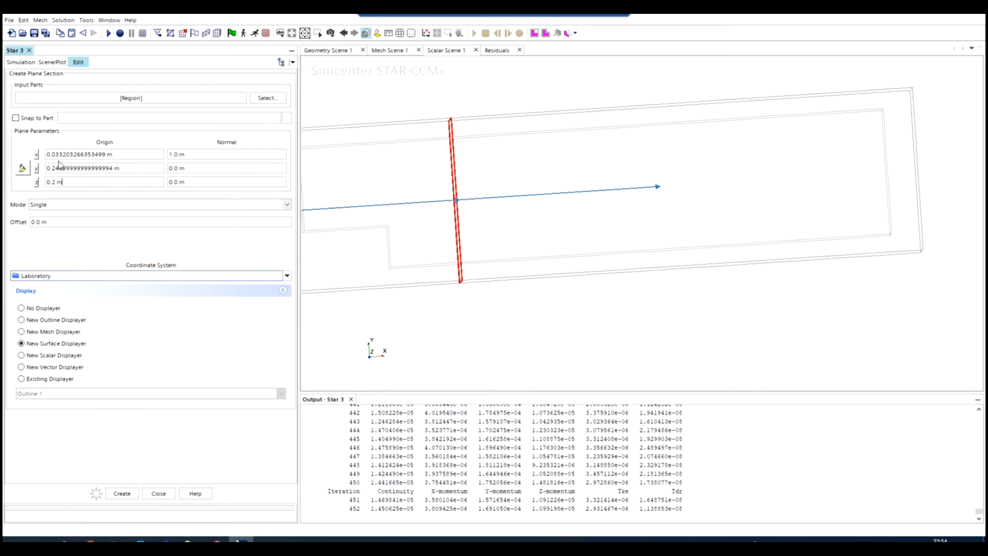
pyautogui.moveTo(385, 287); pyautogui.dragTo(497, 306)
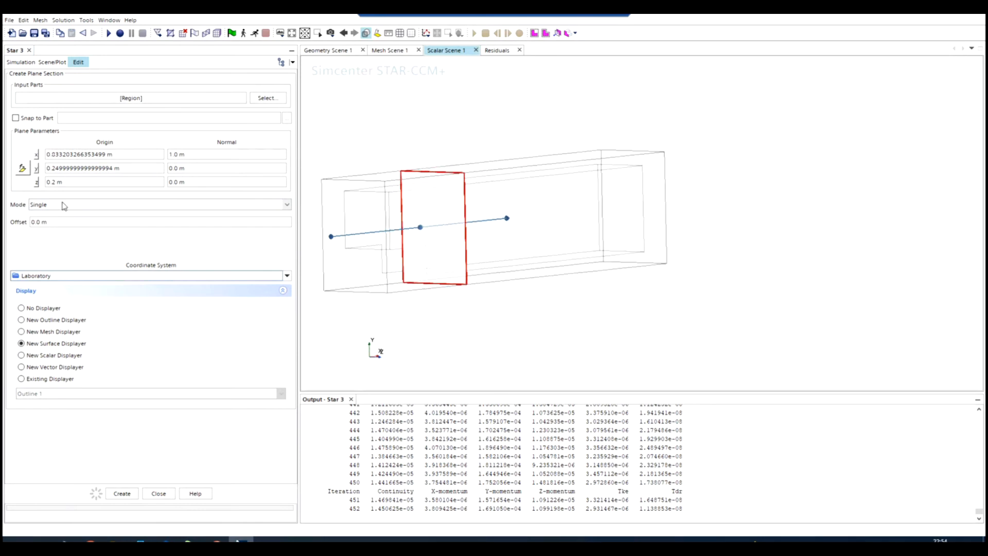
# Set the plane section's origin to 0.5 m in z and 0.5 m in x.
pyautogui.click(56, 182)
pyautogui.write('0.5 m')
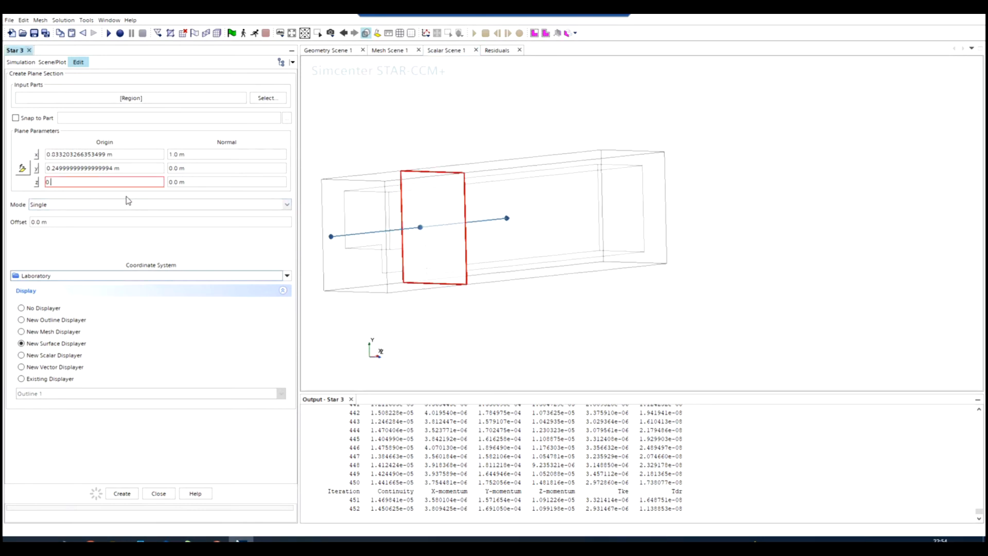
pyautogui.click(108, 155)
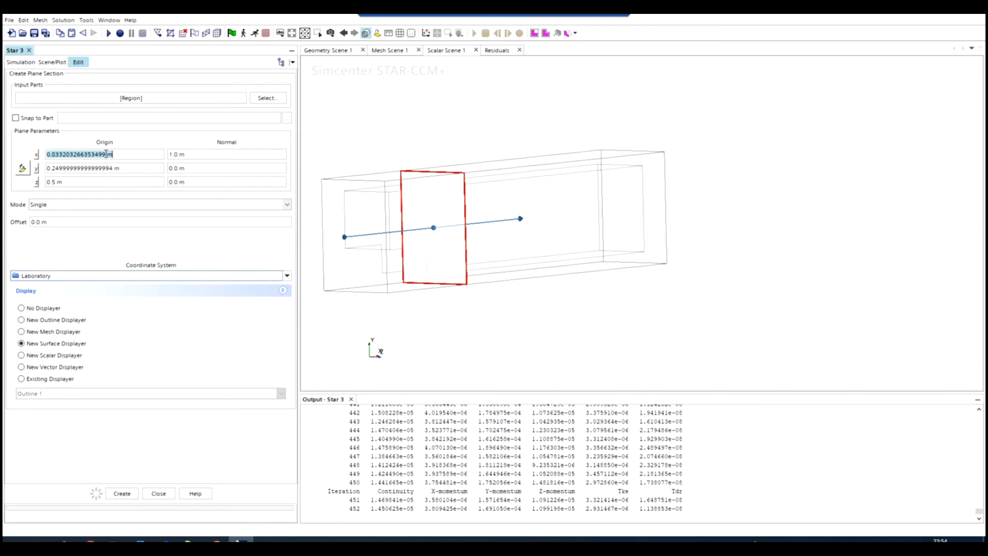
pyautogui.click(106, 155)
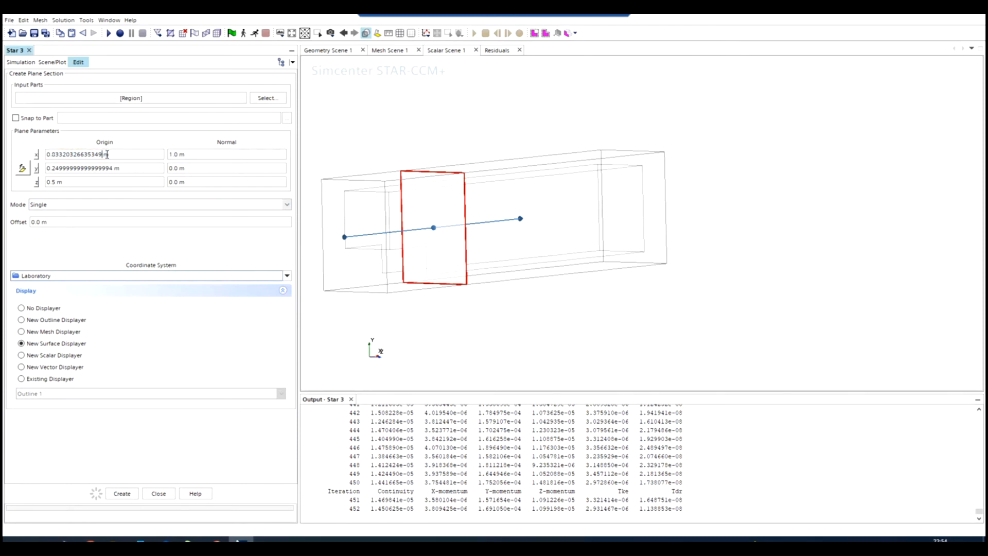
pyautogui.press('BackSpace')
pyautogui.press('BackSpace')
pyautogui.press('BackSpace')
pyautogui.press('BackSpace')
pyautogui.press('BackSpace')
pyautogui.press('BackSpace')
pyautogui.press('BackSpace')
pyautogui.press('BackSpace')
pyautogui.press('BackSpace')
pyautogui.press('BackSpace')
pyautogui.press('BackSpace')
pyautogui.press('BackSpace')
pyautogui.press('BackSpace')
pyautogui.write('5')
pyautogui.press('Tab')
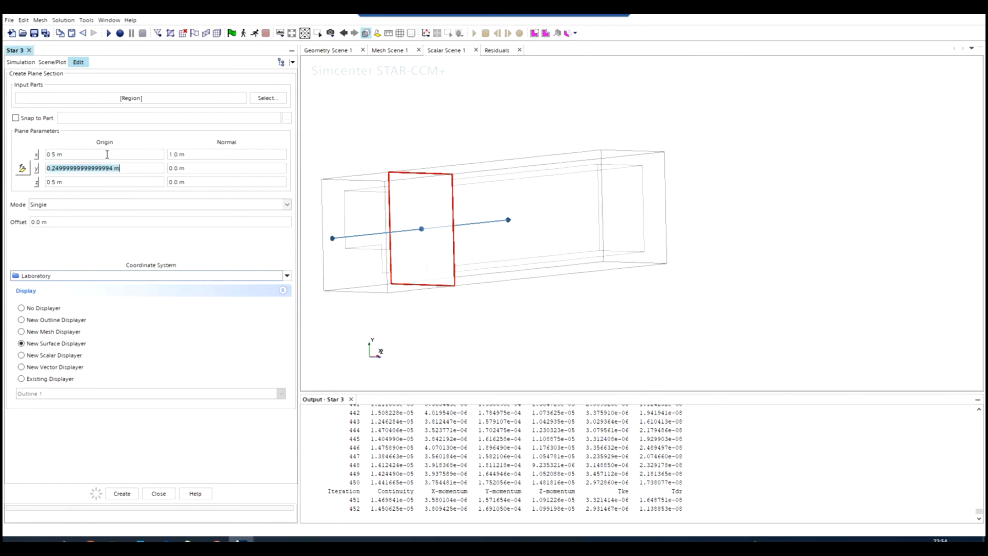
# Set the plane section's y origin to 0 m and create the section with a new surface displayer.
pyautogui.write('0')
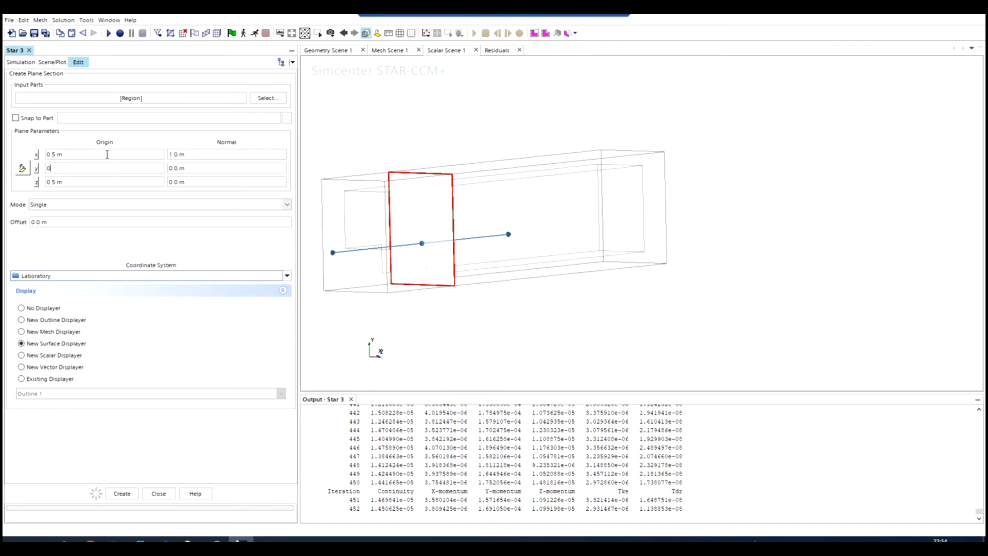
pyautogui.moveTo(547, 342)
pyautogui.mouseDown()
pyautogui.moveTo(433, 342)
pyautogui.moveTo(450, 342)
pyautogui.mouseUp()
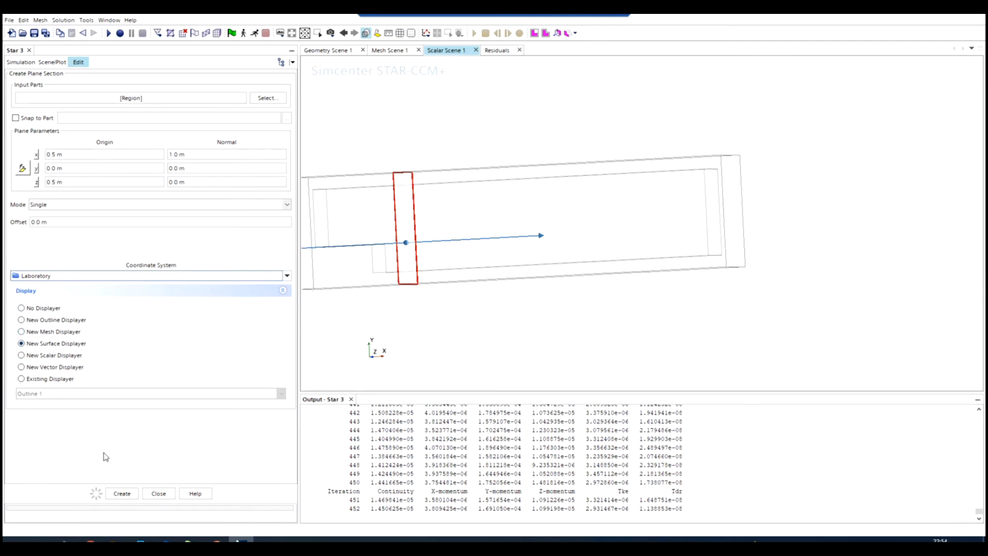
pyautogui.click(130, 495)
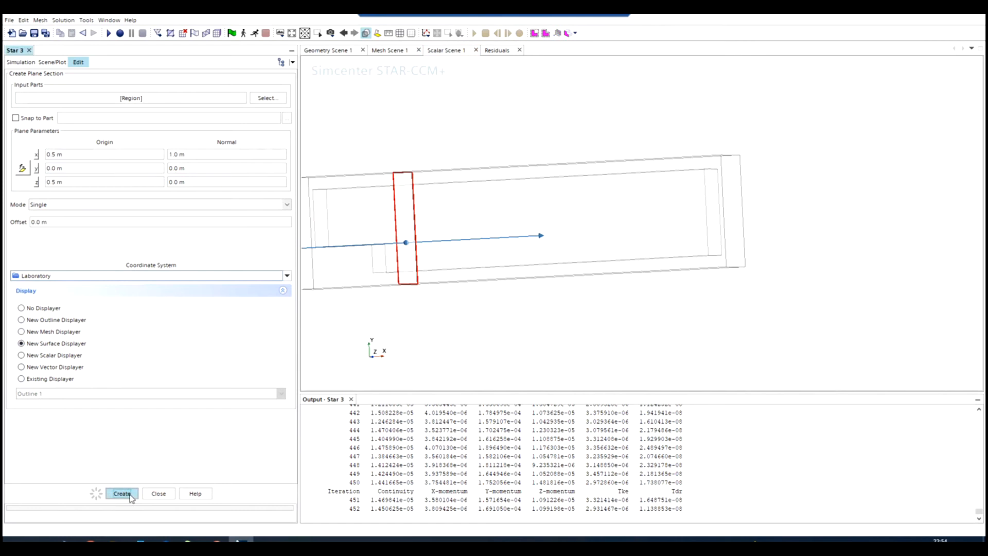
pyautogui.click(158, 495)
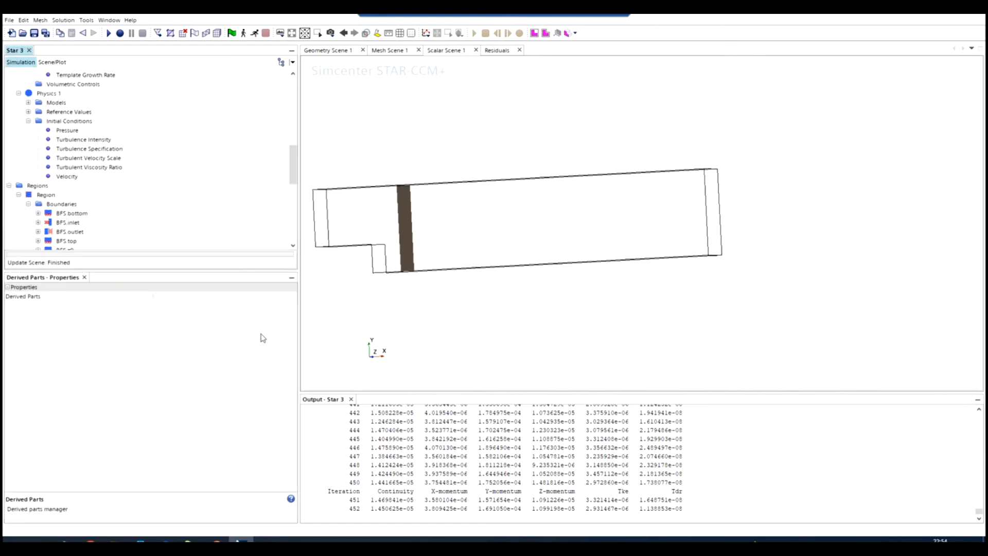
pyautogui.moveTo(404, 347); pyautogui.dragTo(466, 320)
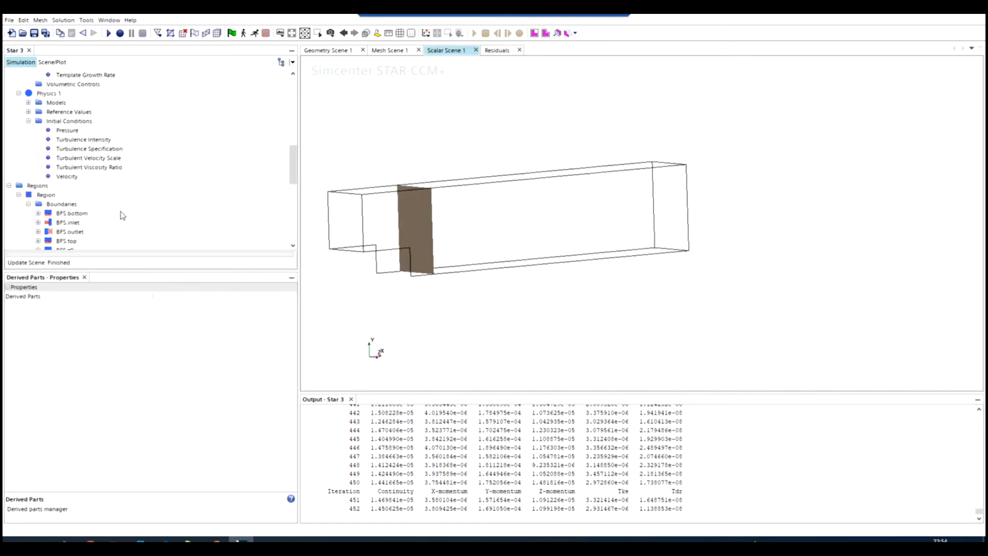
# Look through the derived parts to identify the new cross-stream plane section and the existing streamline.
pyautogui.scroll(-6, 75, 214)
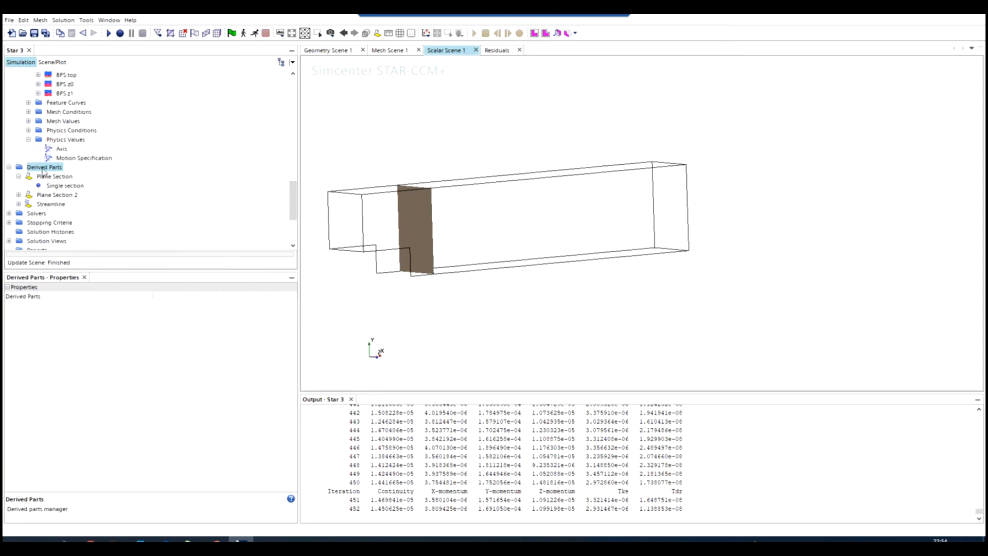
pyautogui.rightClick(43, 168)
pyautogui.click(35, 196)
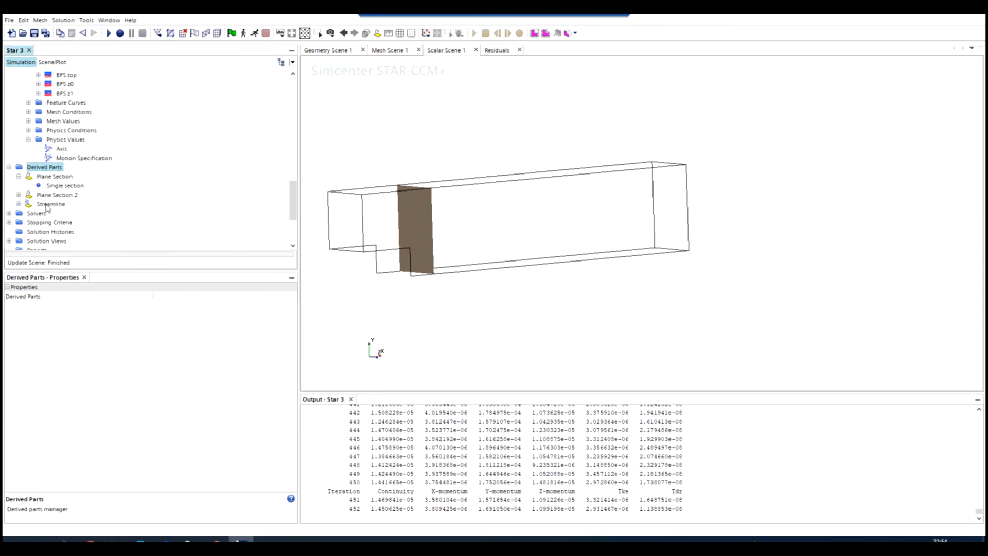
pyautogui.click(47, 204)
pyautogui.click(51, 196)
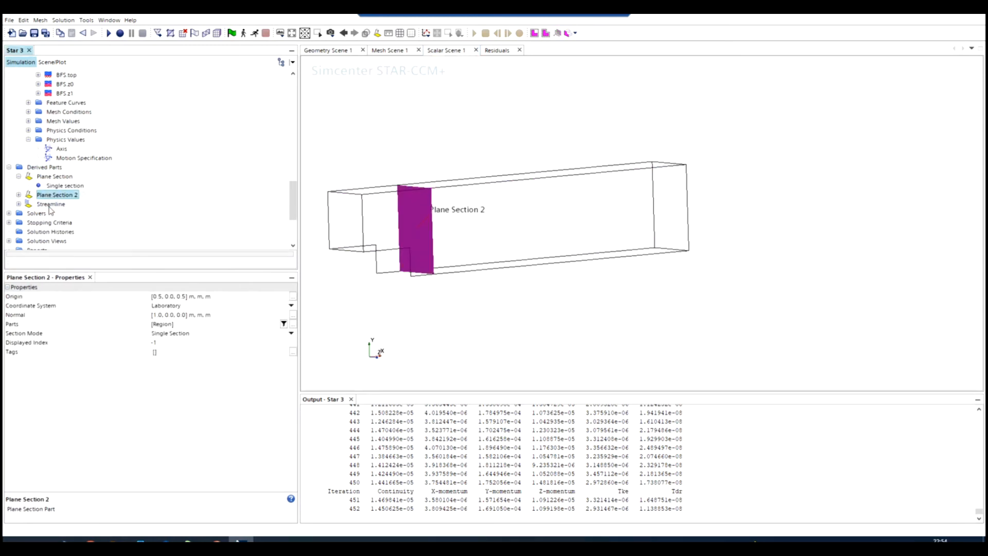
pyautogui.click(51, 204)
pyautogui.click(54, 195)
pyautogui.click(44, 168)
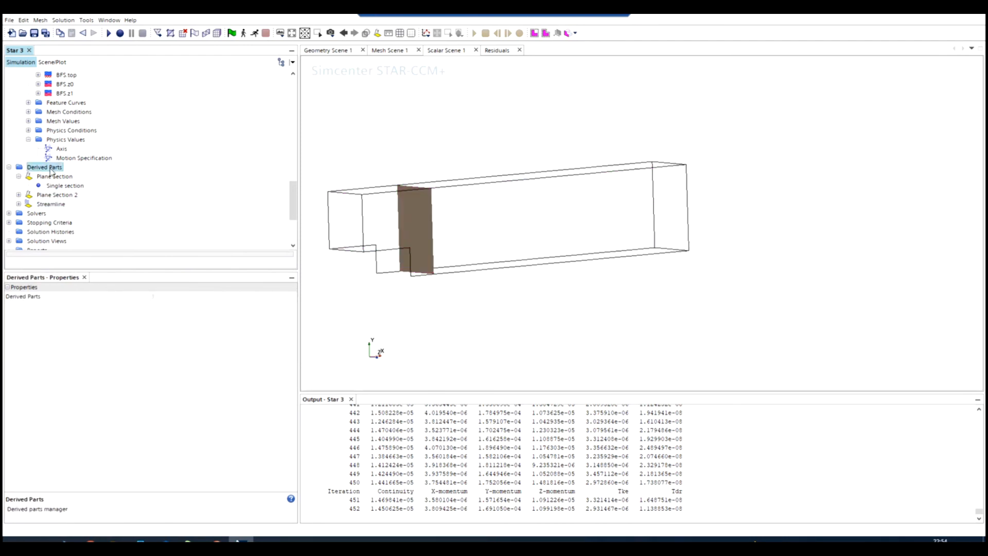
pyautogui.rightClick(51, 170)
pyautogui.moveTo(87, 175)
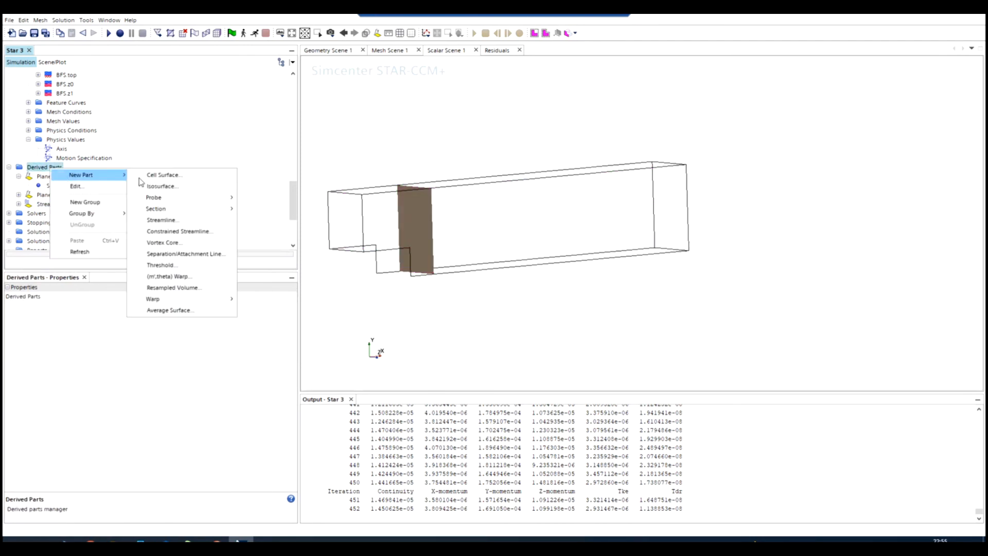
pyautogui.click(161, 219)
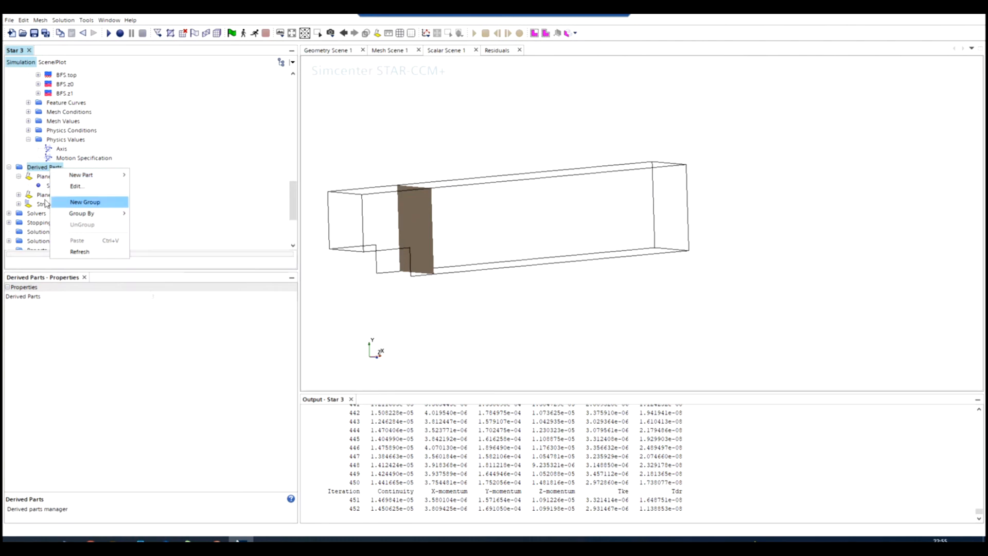
# Inspect the existing streamline's input parts and seed type in its properties, keeping Region as its input.
pyautogui.click(50, 204)
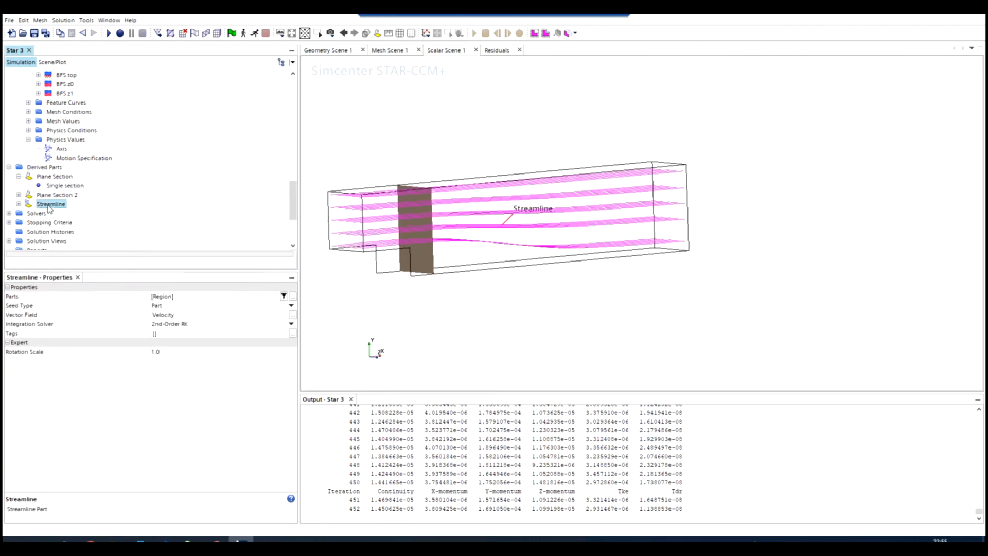
pyautogui.click(18, 204)
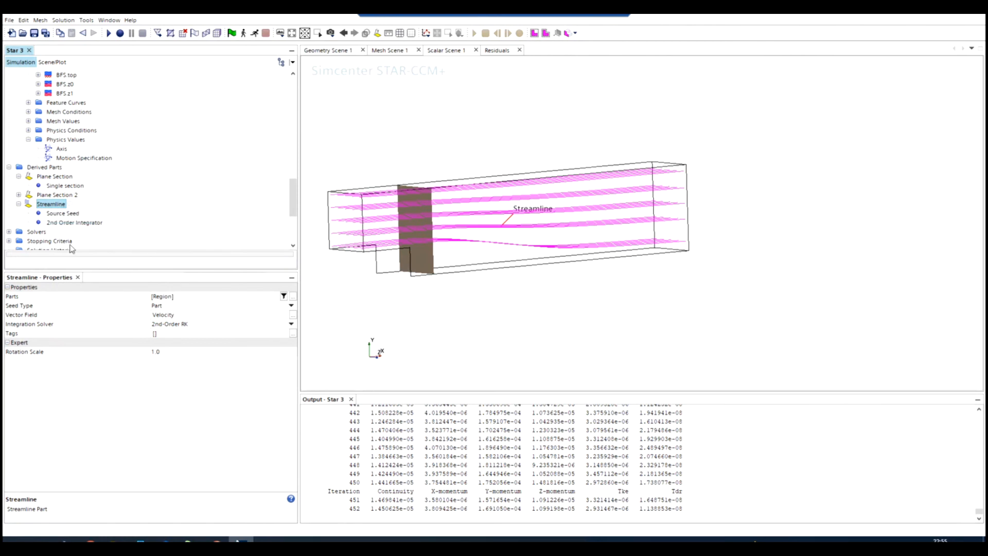
pyautogui.click(167, 297)
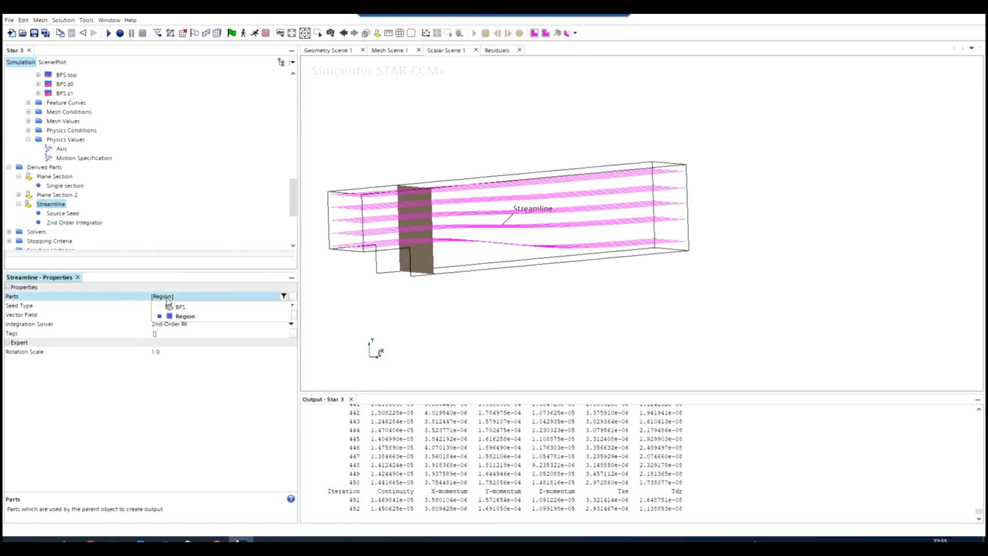
pyautogui.click(158, 384)
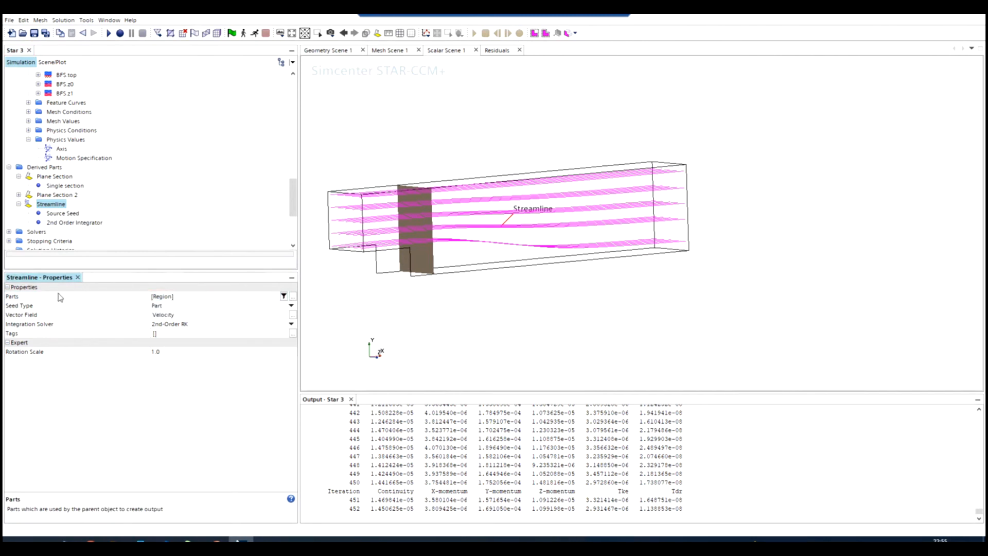
pyautogui.click(175, 307)
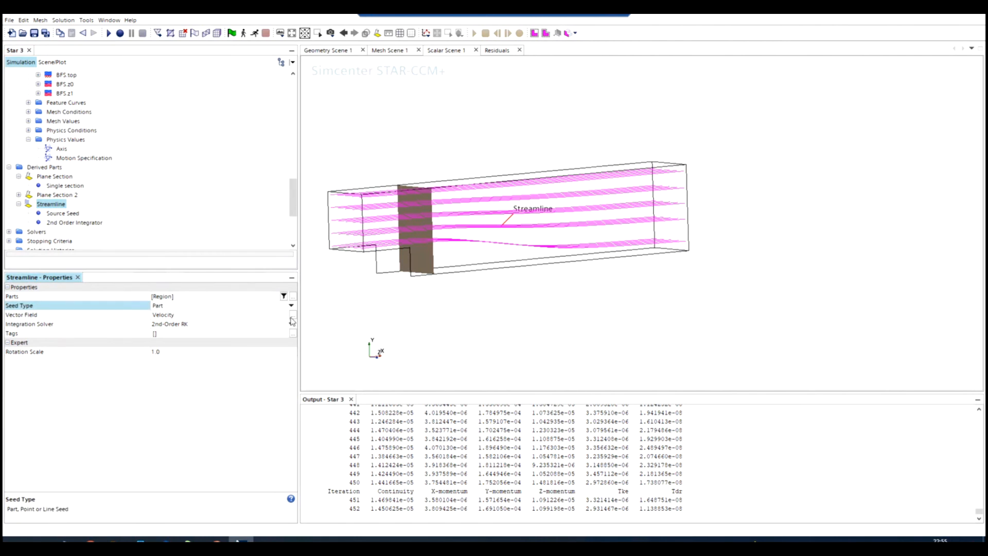
pyautogui.click(291, 297)
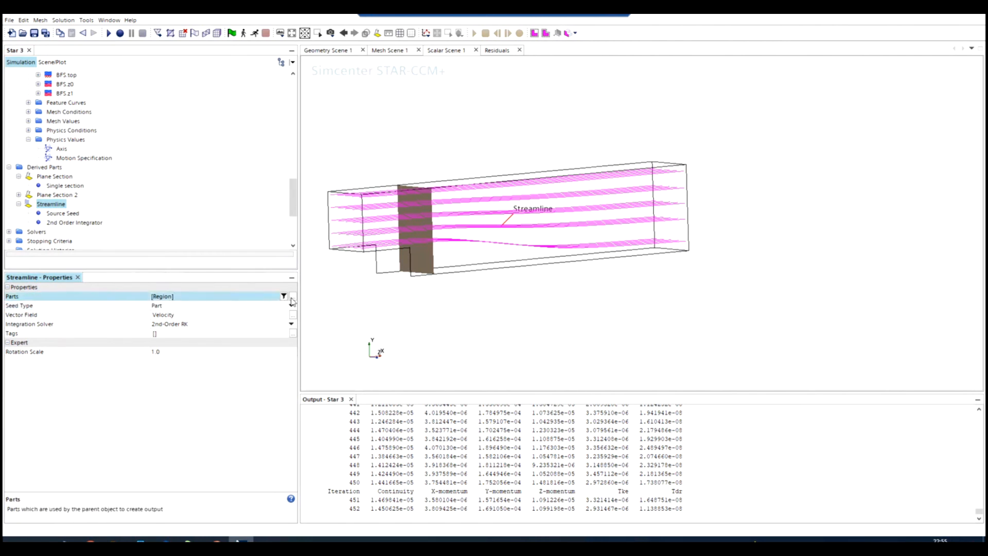
pyautogui.click(177, 116)
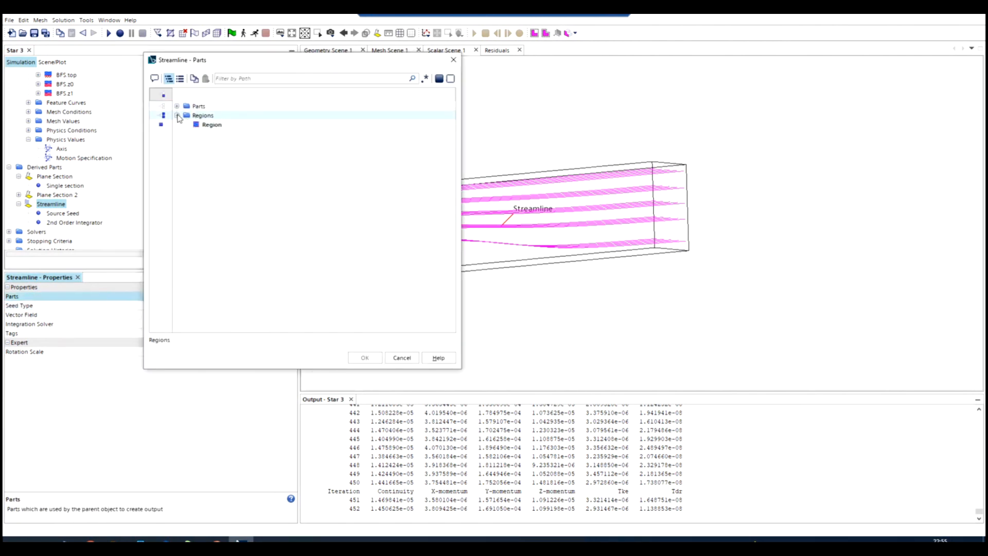
pyautogui.click(195, 124)
pyautogui.click(365, 357)
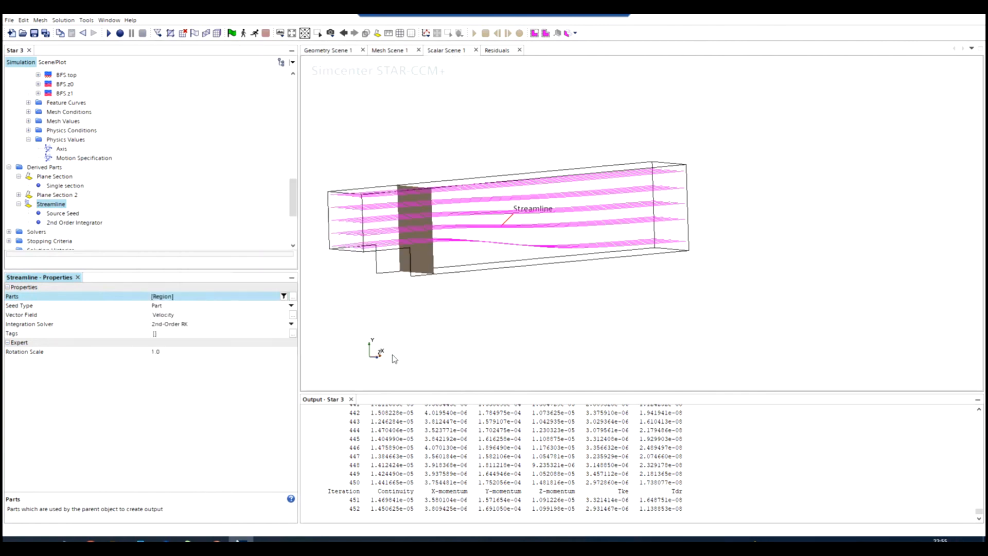
# Add Plane Section 2 to the streamline's source seed parts, alongside the BFS inlet and without the first plane section.
pyautogui.click(39, 214)
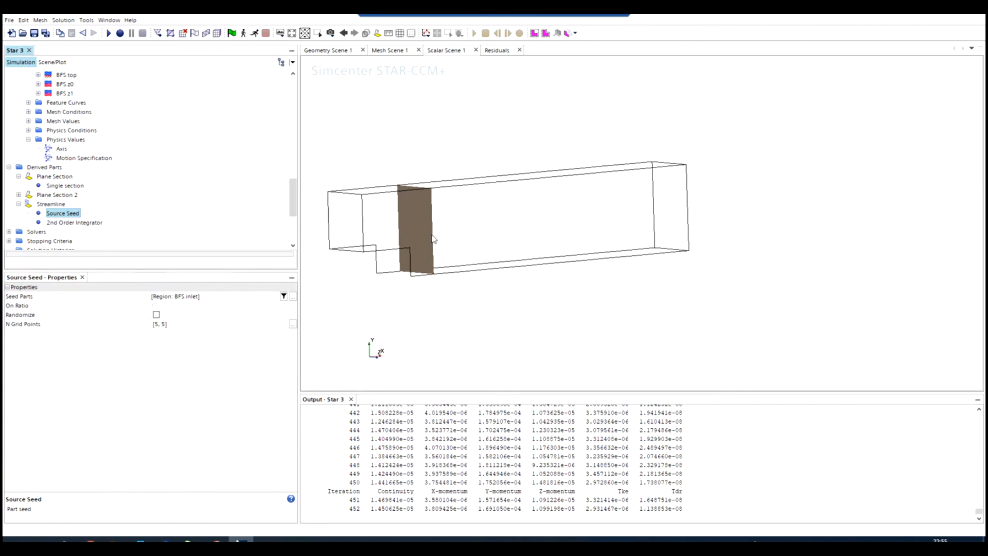
pyautogui.click(292, 297)
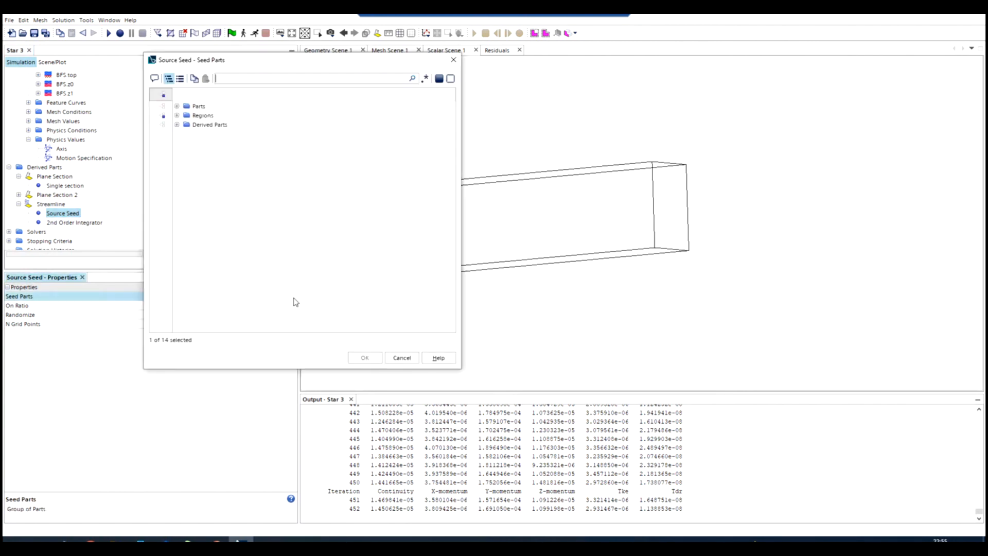
pyautogui.click(179, 126)
pyautogui.click(177, 125)
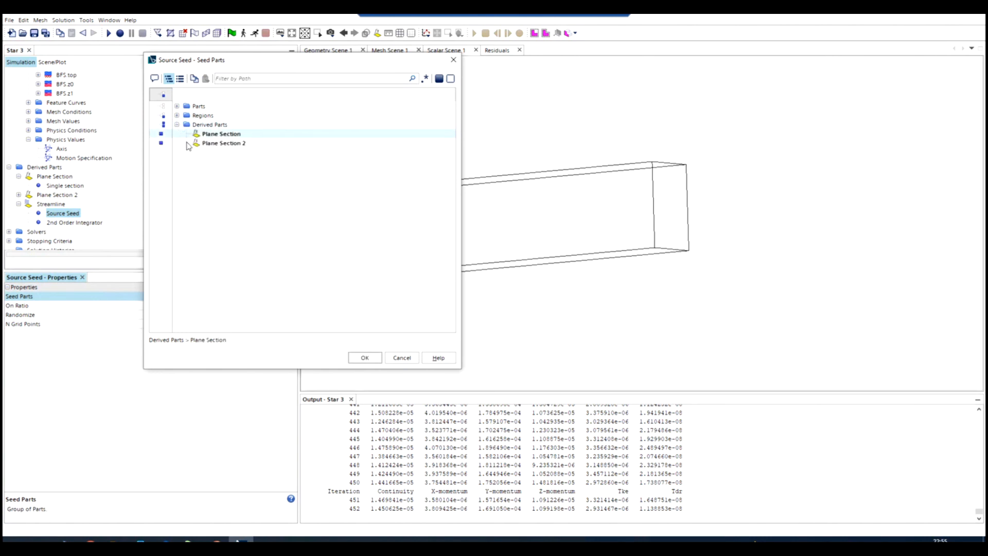
pyautogui.click(225, 143)
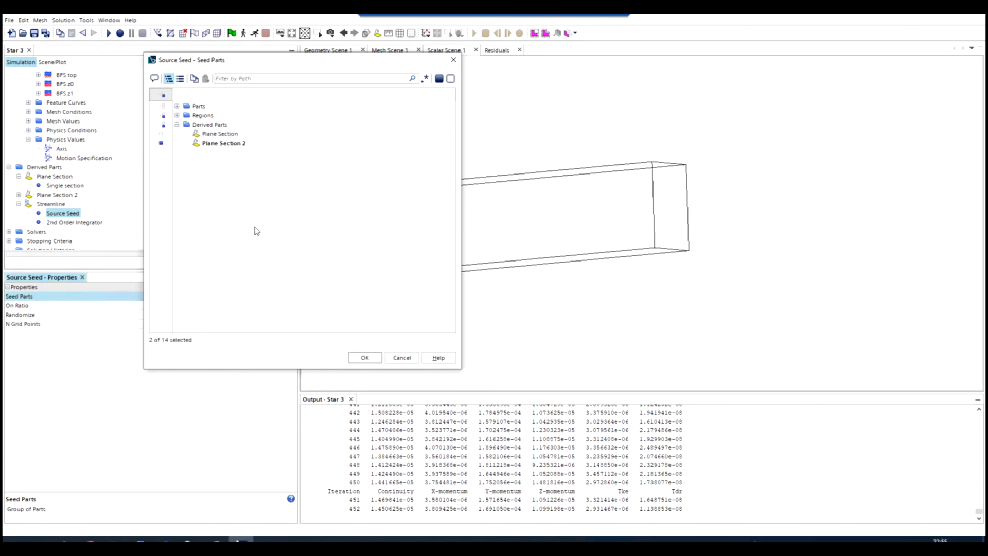
pyautogui.click(363, 359)
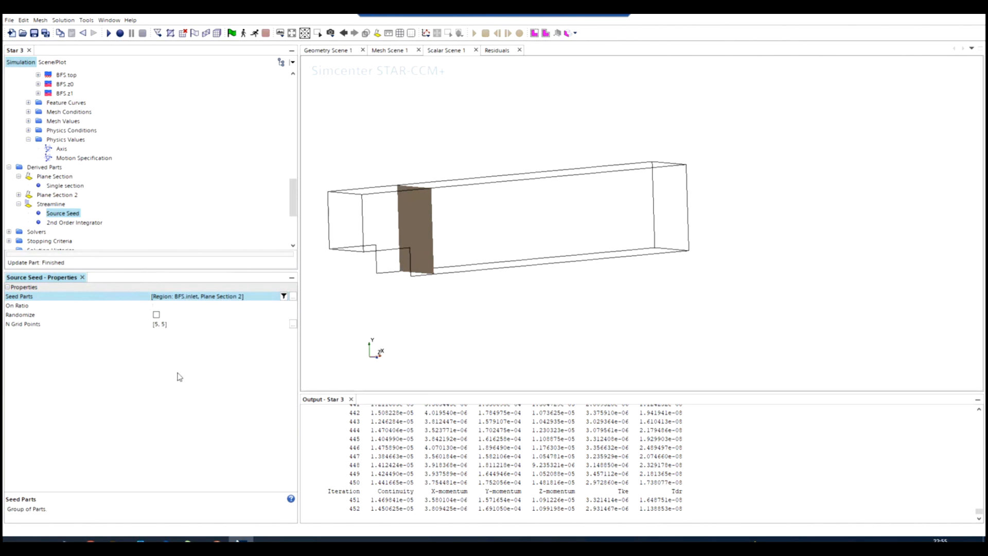
# Highlight the streamline part in the scene and examine its flow paths behind the step.
pyautogui.click(364, 300)
pyautogui.click(43, 227)
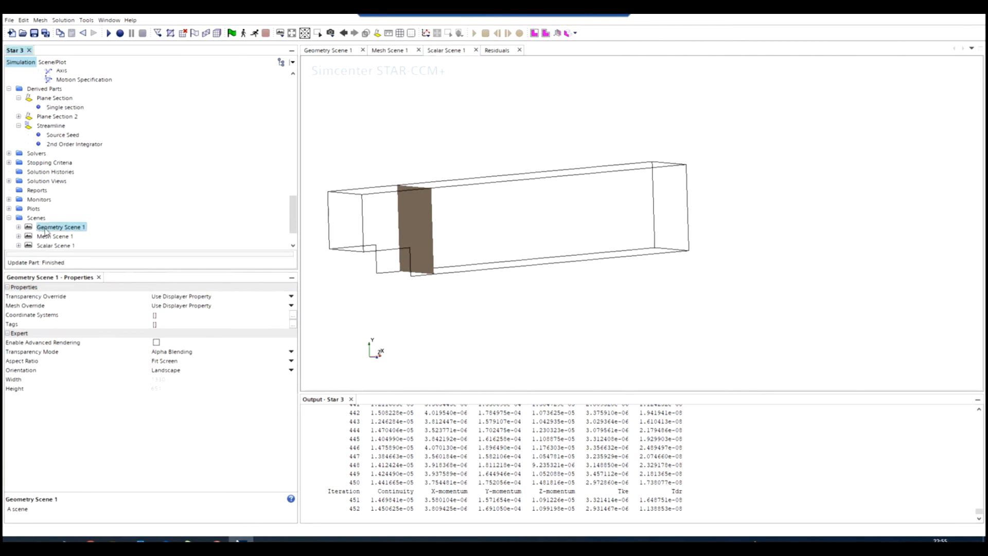
pyautogui.click(48, 236)
pyautogui.click(52, 126)
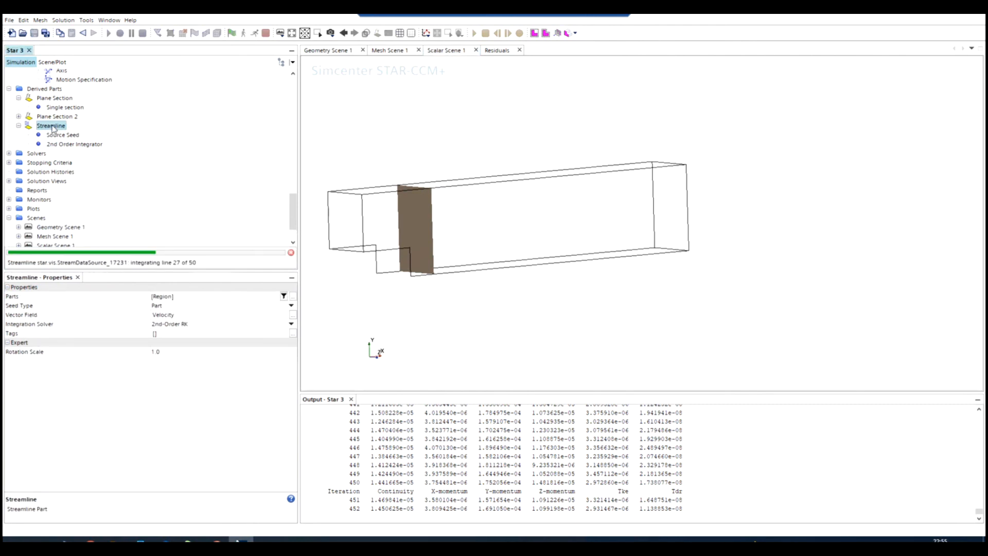
pyautogui.moveTo(457, 299); pyautogui.dragTo(403, 293)
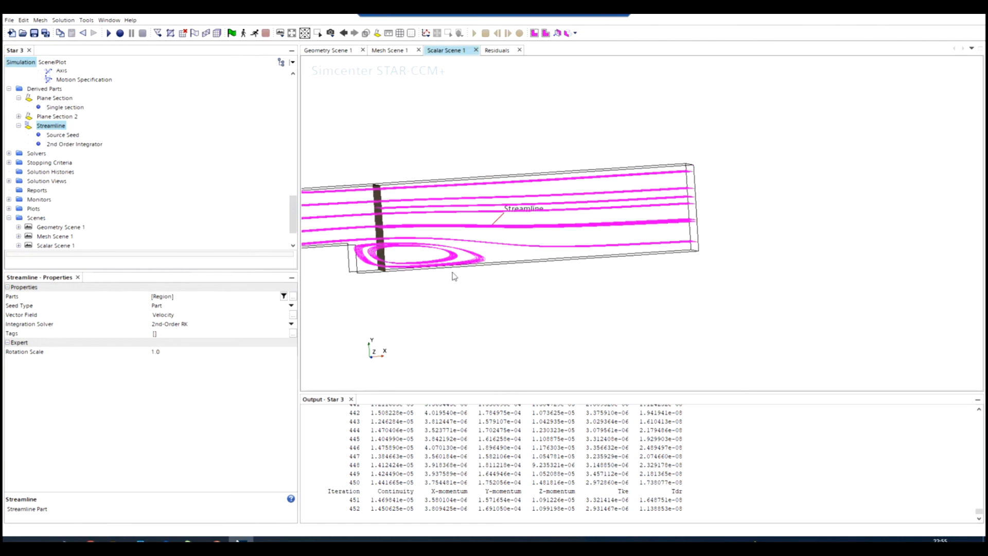
pyautogui.moveTo(402, 267); pyautogui.dragTo(492, 299)
pyautogui.scroll(3, 337, 245)
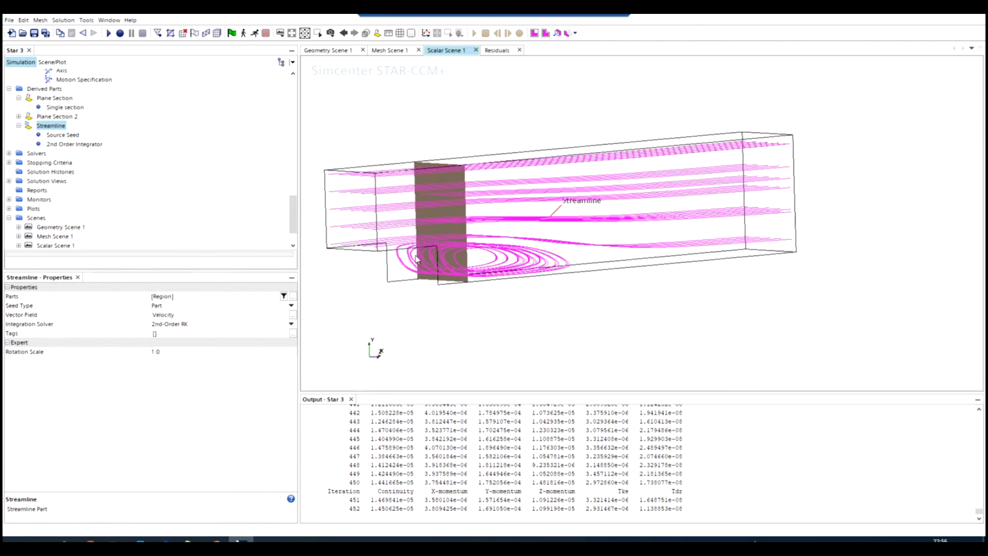
pyautogui.moveTo(415, 256); pyautogui.dragTo(397, 276)
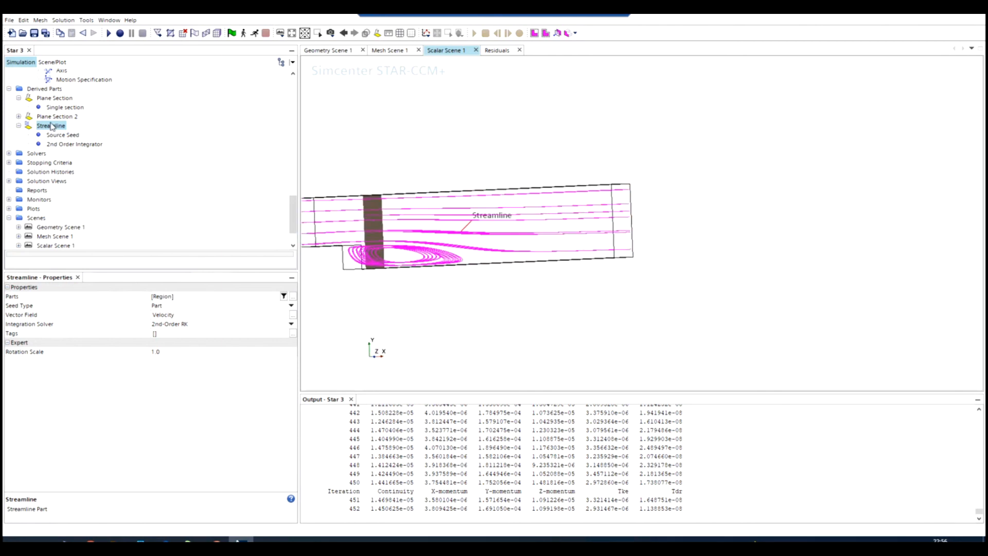
# Show the Streamline Stream 1 displayer in Scalar Scene 1 and view its velocity-colored tubes around the step.
pyautogui.click(54, 63)
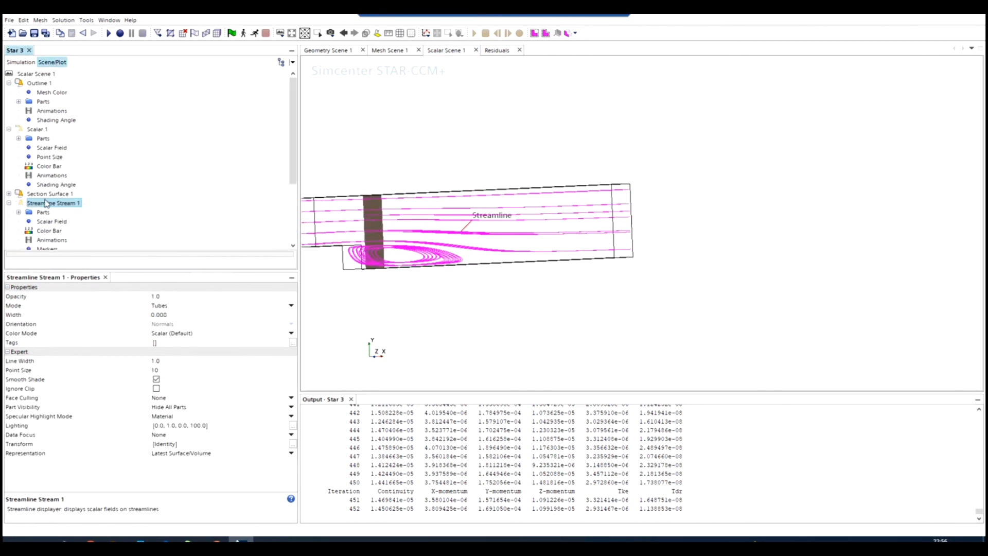
pyautogui.click(20, 204)
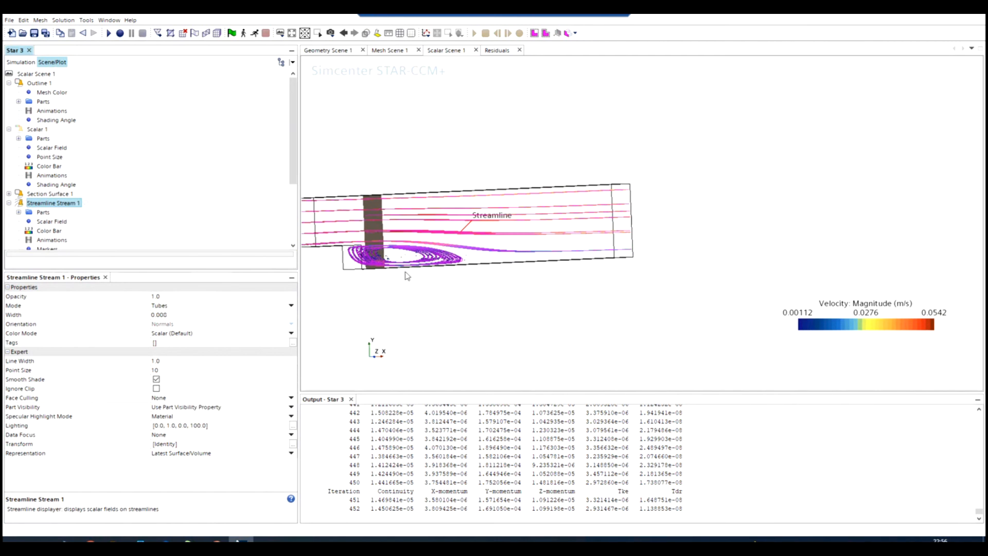
pyautogui.moveTo(501, 301)
pyautogui.mouseDown()
pyautogui.moveTo(469, 307)
pyautogui.moveTo(515, 302)
pyautogui.mouseUp()
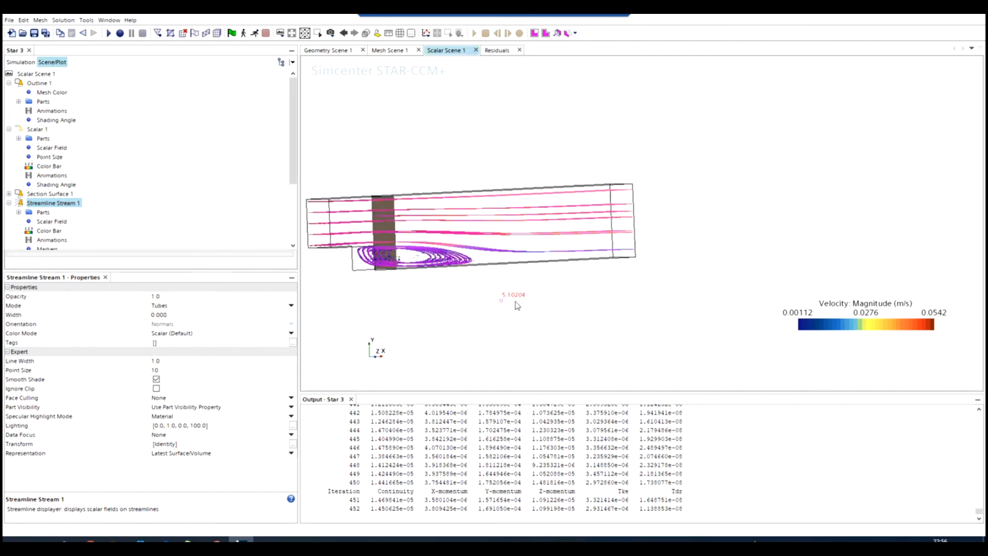
pyautogui.scroll(-3, 346, 252)
pyautogui.scroll(3, 347, 252)
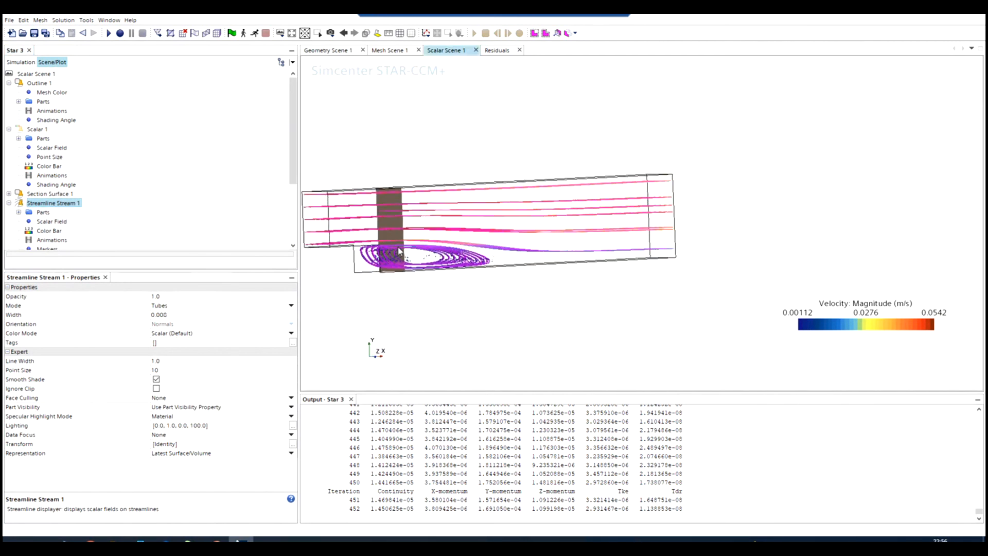
pyautogui.moveTo(465, 279); pyautogui.dragTo(332, 280)
pyautogui.scroll(5, 333, 281)
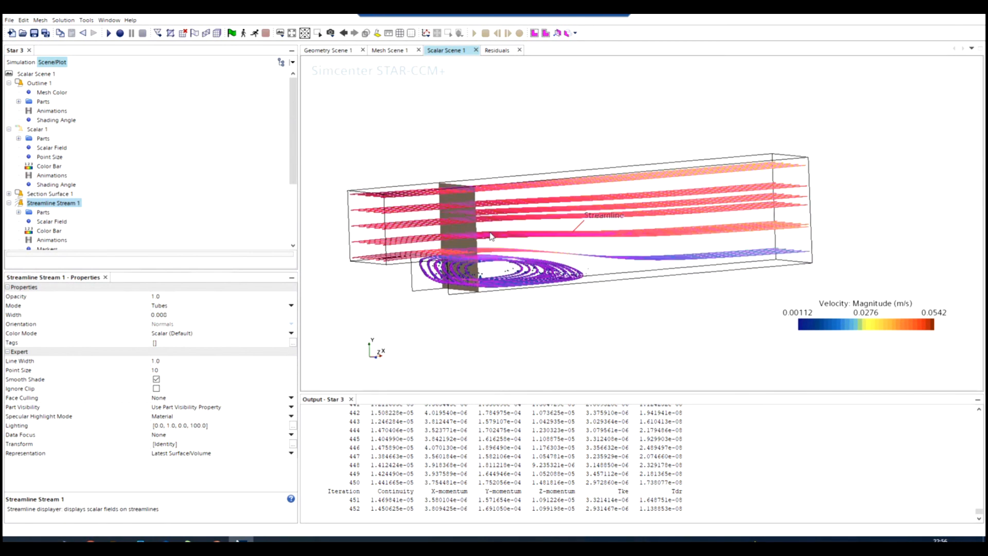